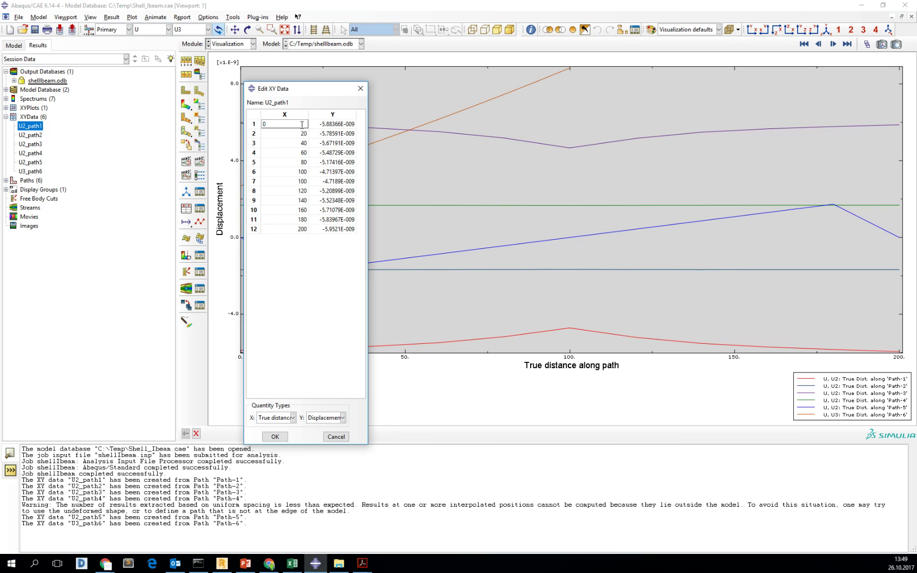
Copy all X and Y values of the U2_path1 data and paste them into Excel from cell A5.
left_click_drag(305, 130, 337, 234)
key("ctrl+c")
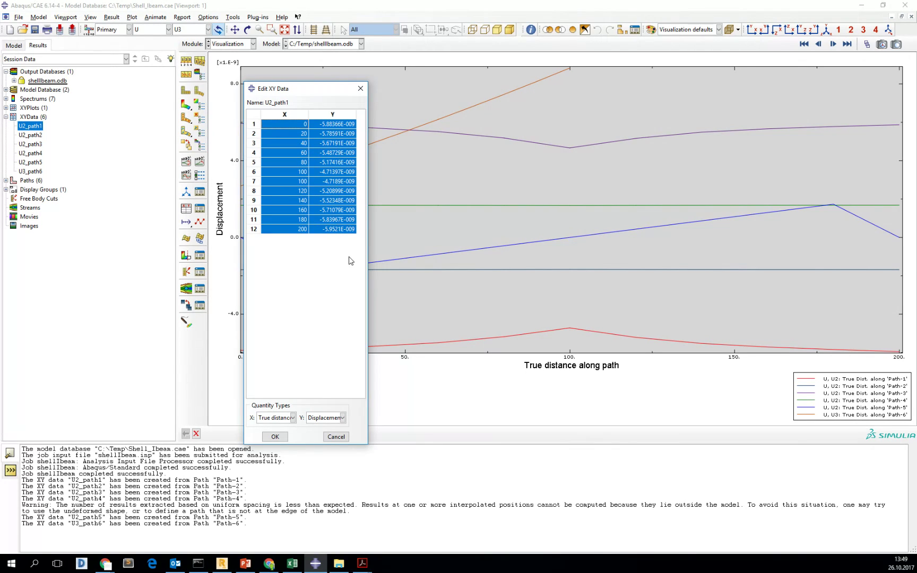
left_click(291, 563)
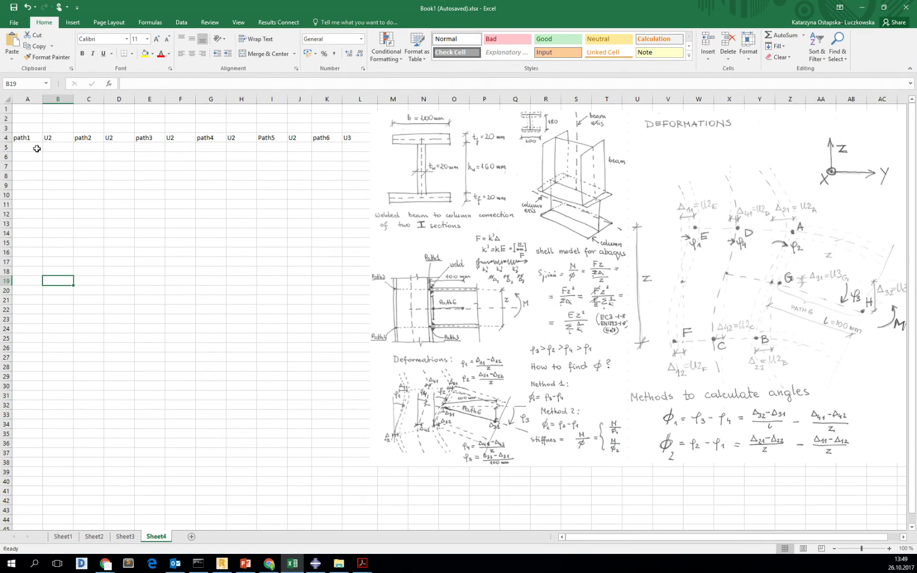
left_click(37, 149)
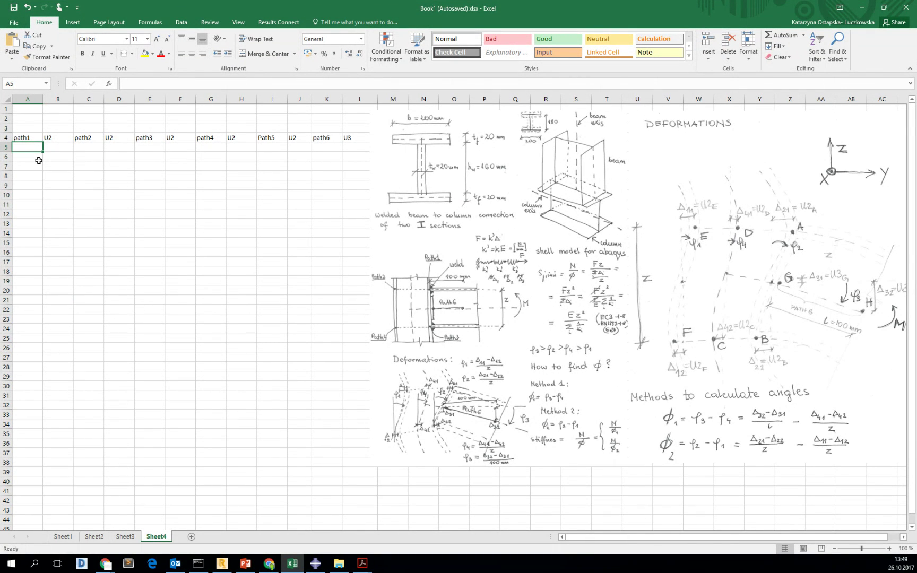
key("ctrl+v")
Convert the pasted path1 values with the Text Import Wizard, adding tab as a delimiter and using a period as decimal separator.
left_click(88, 264)
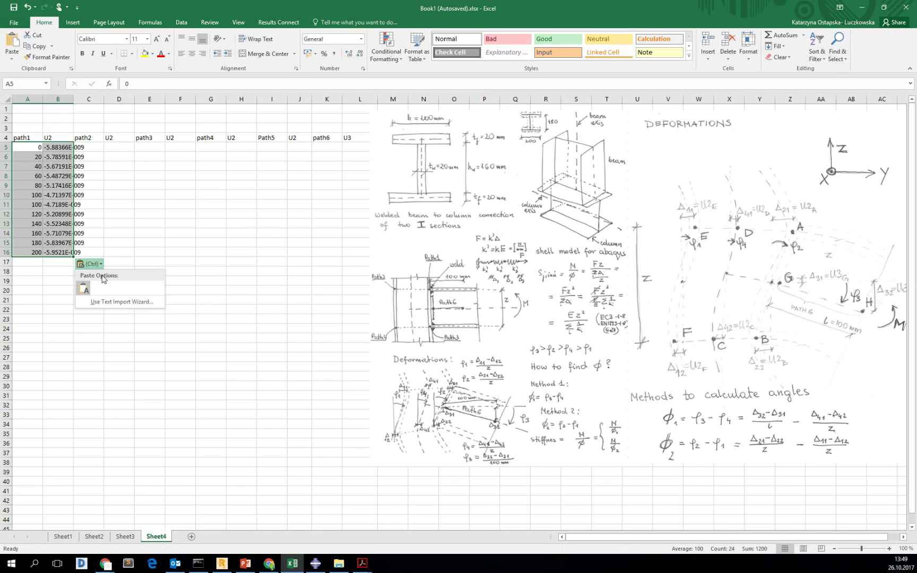
left_click(110, 303)
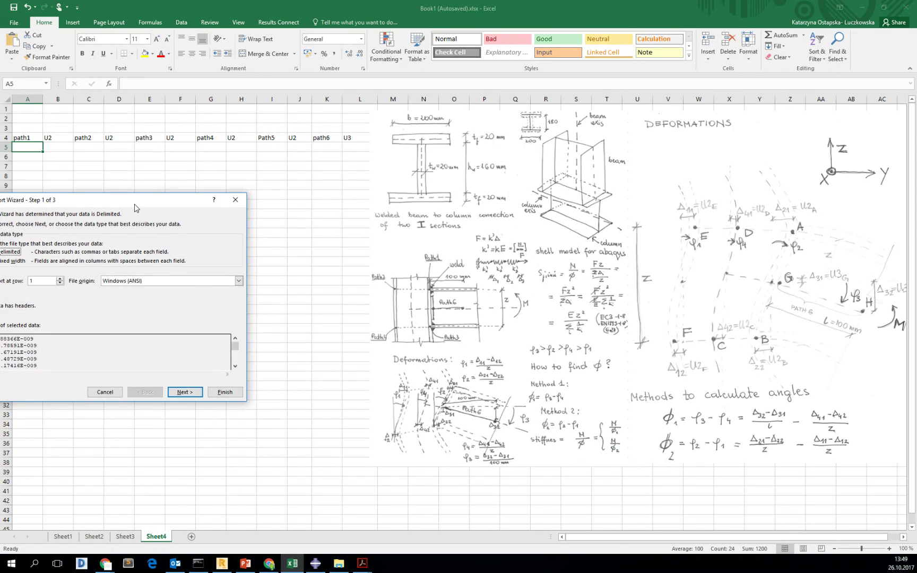
left_click_drag(134, 207, 483, 136)
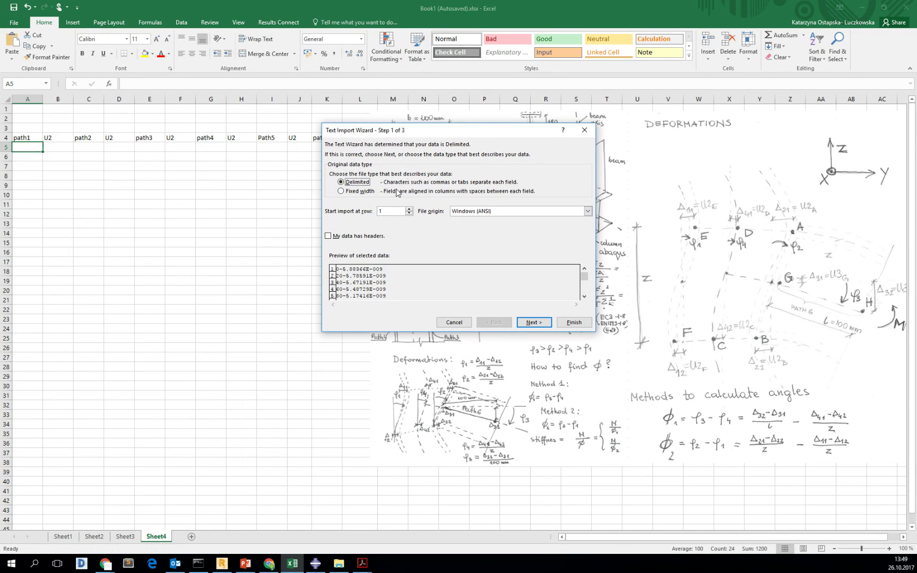
left_click(534, 322)
left_click(339, 172)
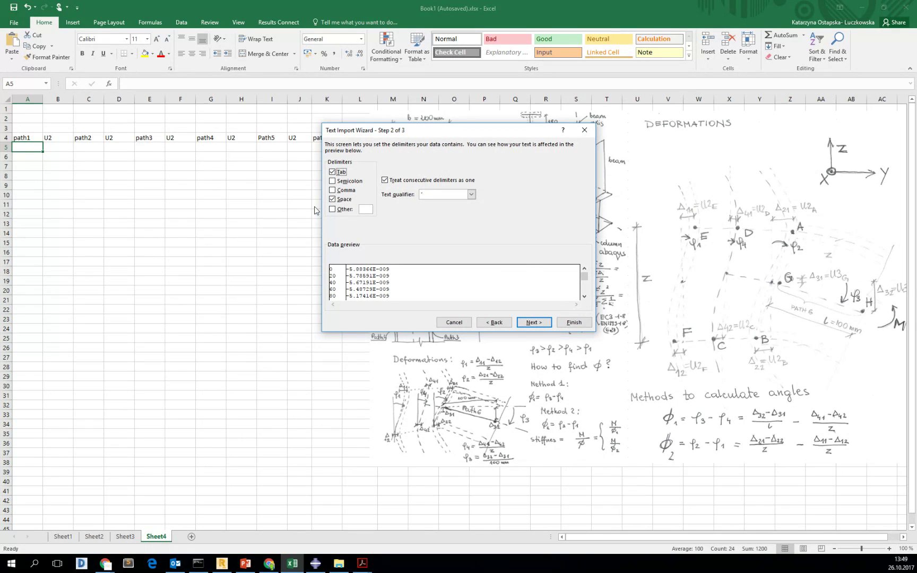
left_click(534, 322)
left_click(503, 184)
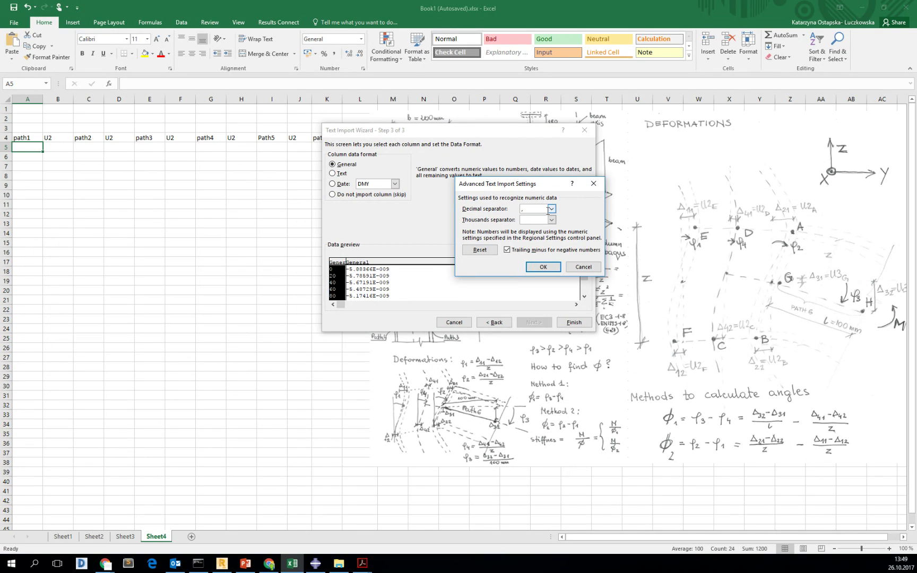
left_click(542, 267)
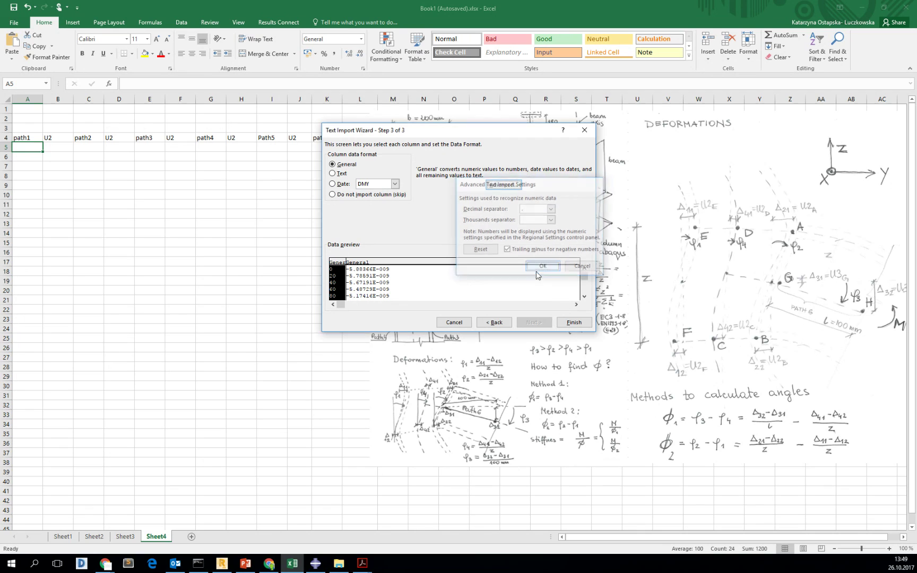
left_click(575, 322)
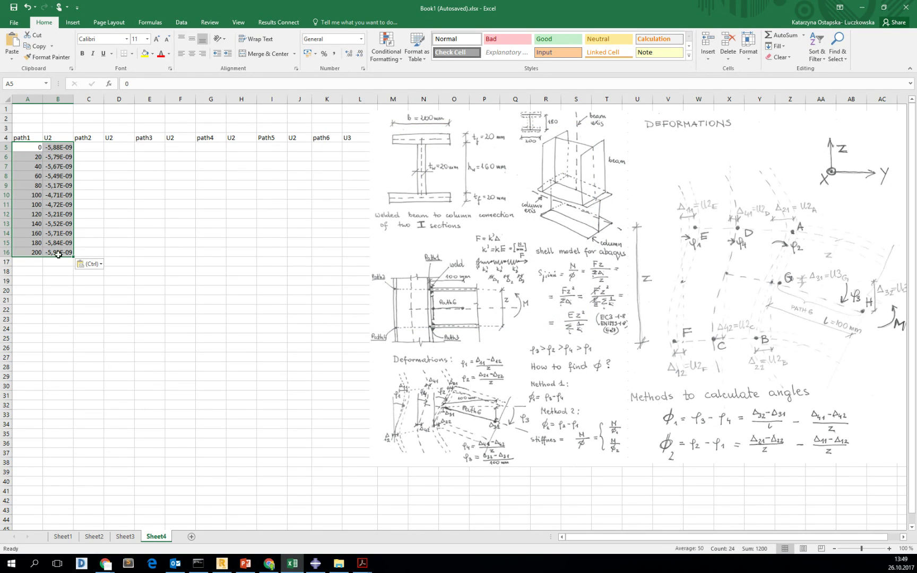
Switch back to Abaqus, close the U2_path1 data, and copy all X and Y values of U2_path2.
key("alt+Tab")
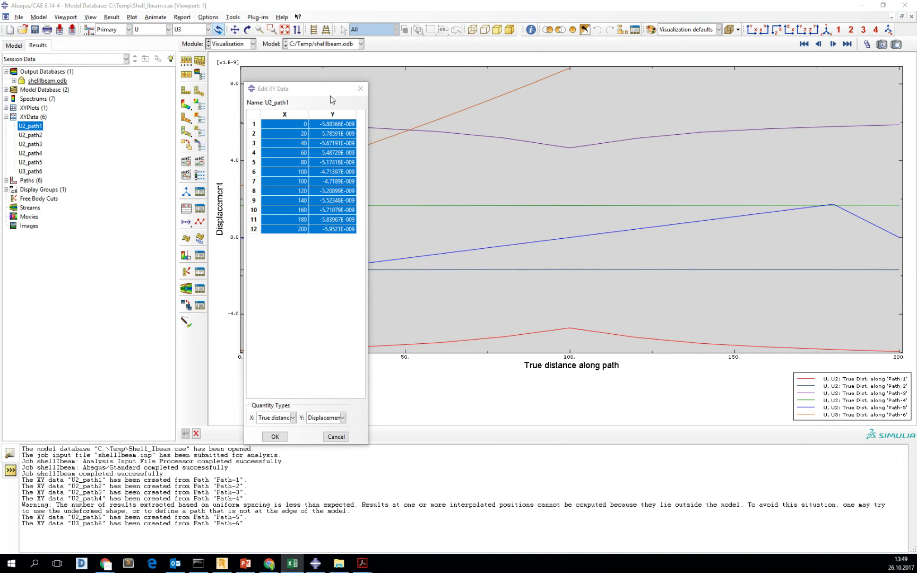
left_click(360, 88)
right_click(32, 136)
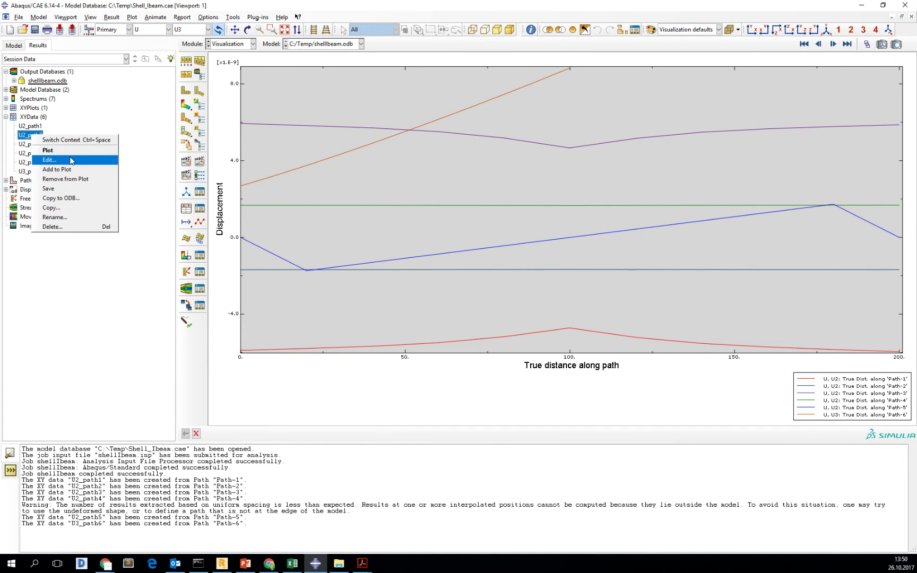
left_click(50, 160)
left_click_drag(283, 128, 359, 232)
key("ctrl+c")
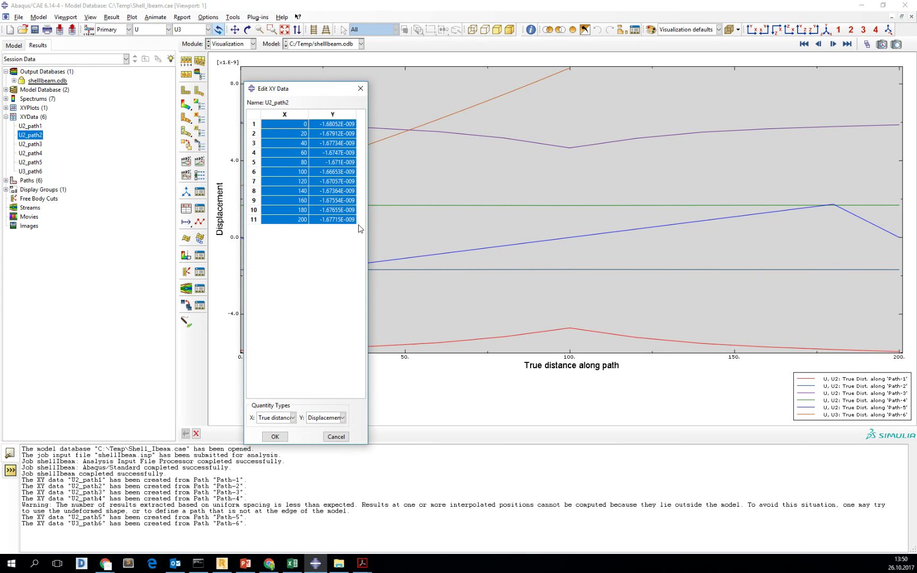
Switch to Excel and paste the U2_path2 values from cell C5.
key("alt+Tab")
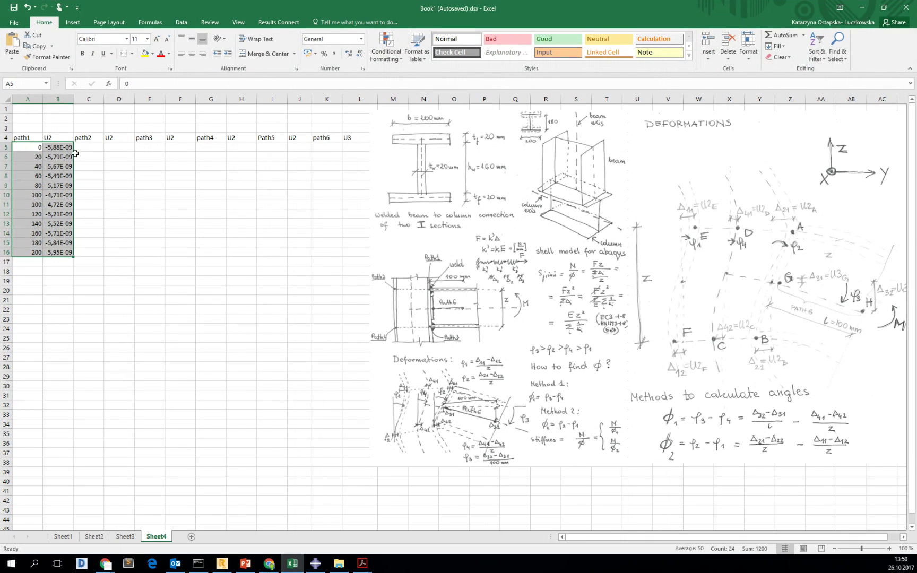
left_click(89, 147)
key("ctrl+v")
Convert the pasted path2 values with the Text Import Wizard, adding tab as a delimiter and using a period as decimal separator.
left_click(155, 257)
left_click(176, 292)
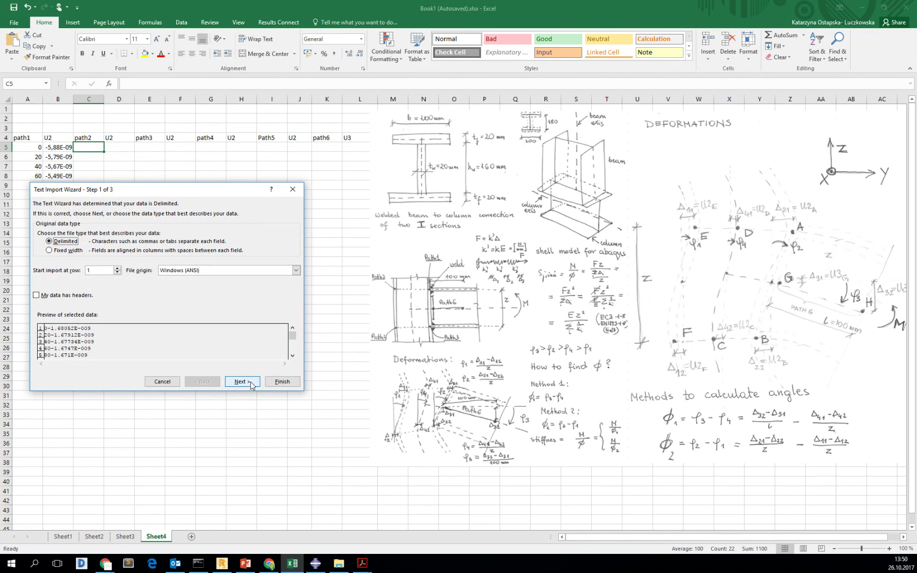
left_click(242, 382)
left_click(242, 381)
left_click(233, 270)
left_click(188, 331)
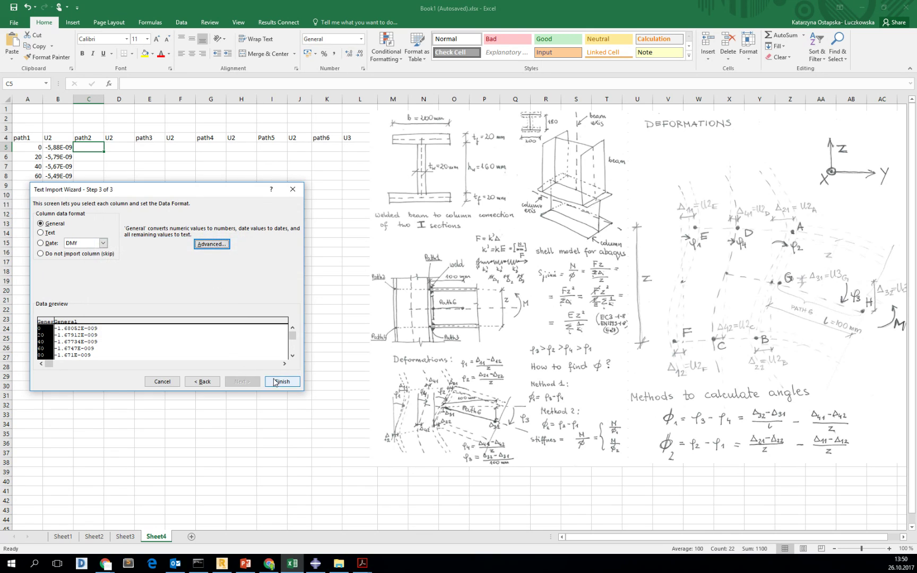
left_click(282, 381)
Return to Abaqus, open the U2_path3 data for editing, and copy all its X and Y values.
key("super+Down")
key("super+Down")
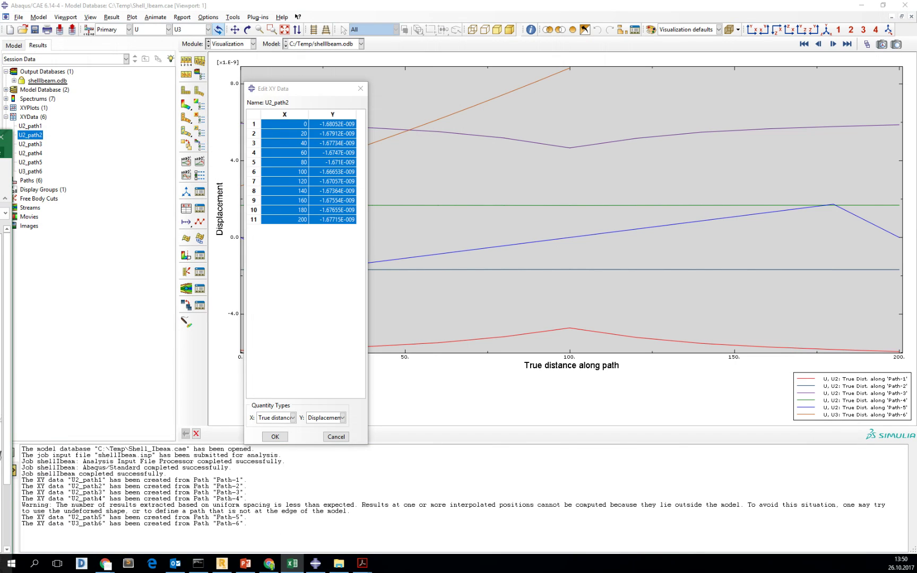
right_click(37, 143)
left_click(56, 169)
left_click_drag(297, 124, 338, 231)
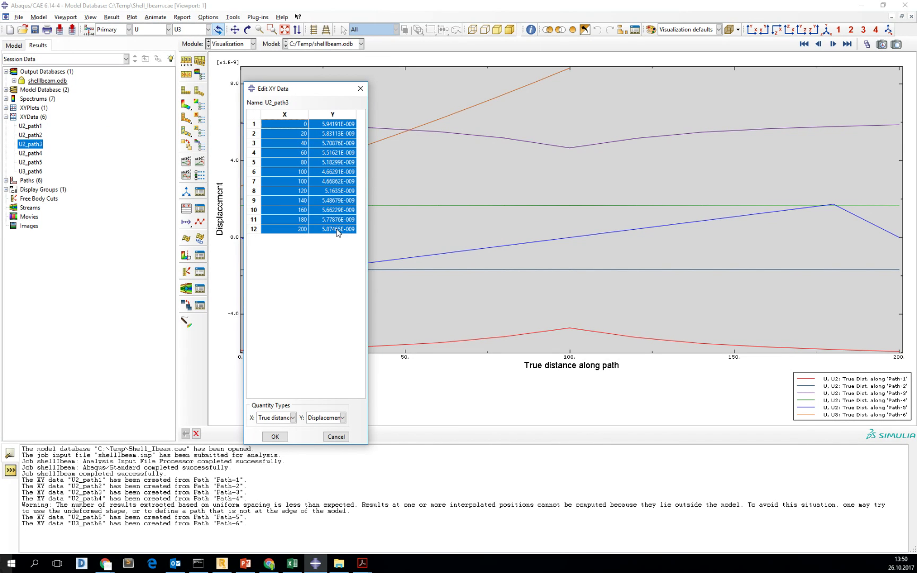
Switch to Excel and paste the U2_path3 values from cell E5.
key("alt+Tab")
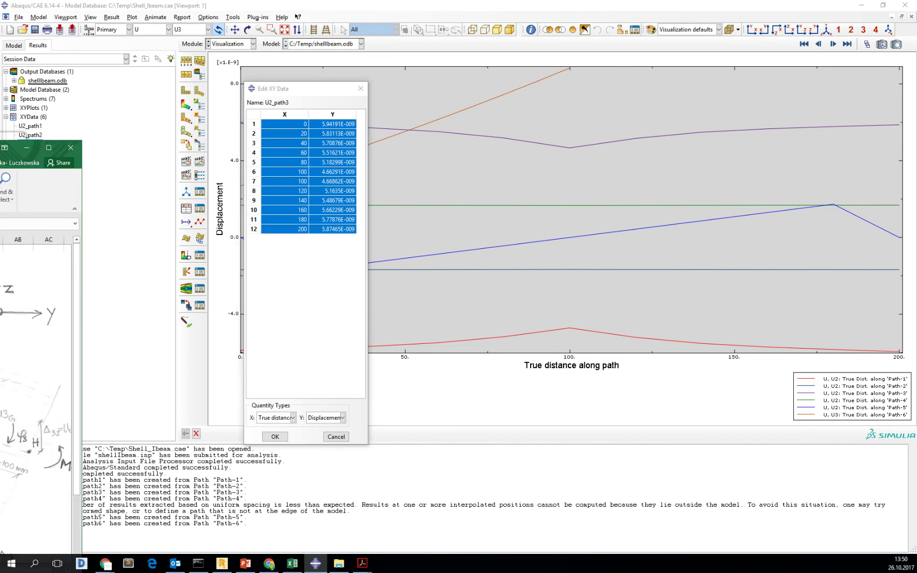
left_click(150, 148)
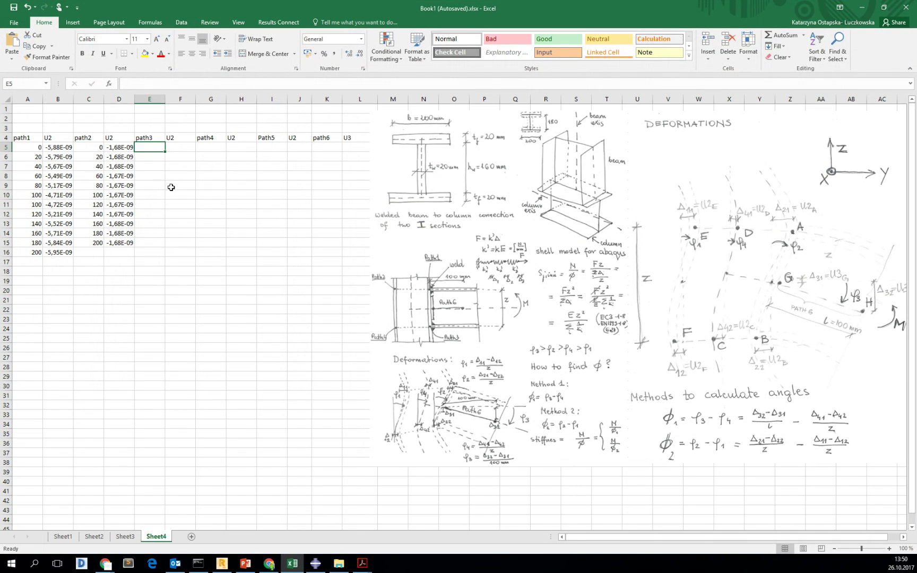
type("0\t5.94191E-09 20\t5.83113E-09 40\t5.70876E-09 60\t5.51621E-09 80\t5.18299E-09 100\t4.66291E-09 100\t4.66862E-09 120\t5.1635E-09 140\t5.48679E-09 160\t5.66229E-09 180\t5.77876E-09 200\t5.87465E-09")
Convert the pasted path3 values with the Text Import Wizard, adding tab as a delimiter and using a period as decimal separator.
left_click(214, 264)
left_click(263, 301)
left_click_drag(274, 202, 387, 191)
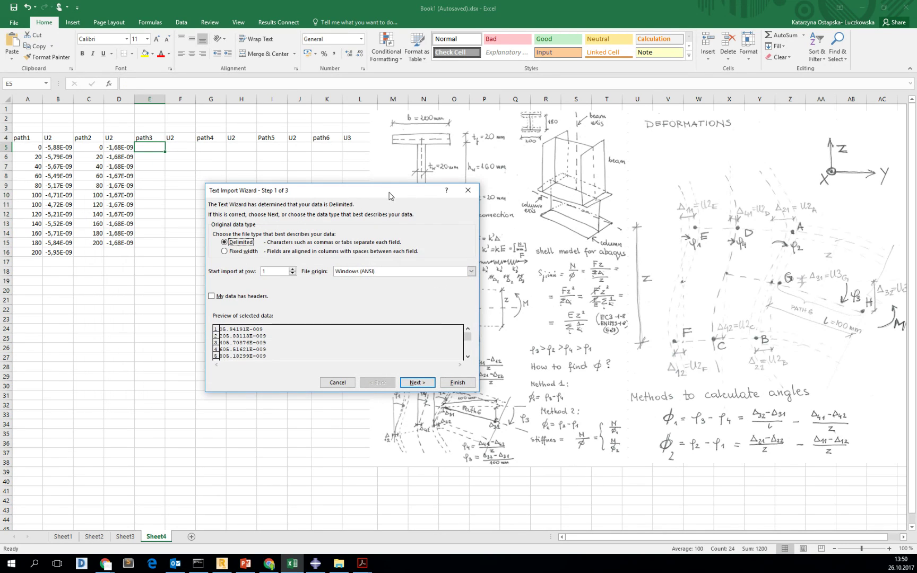
left_click(417, 383)
left_click(225, 232)
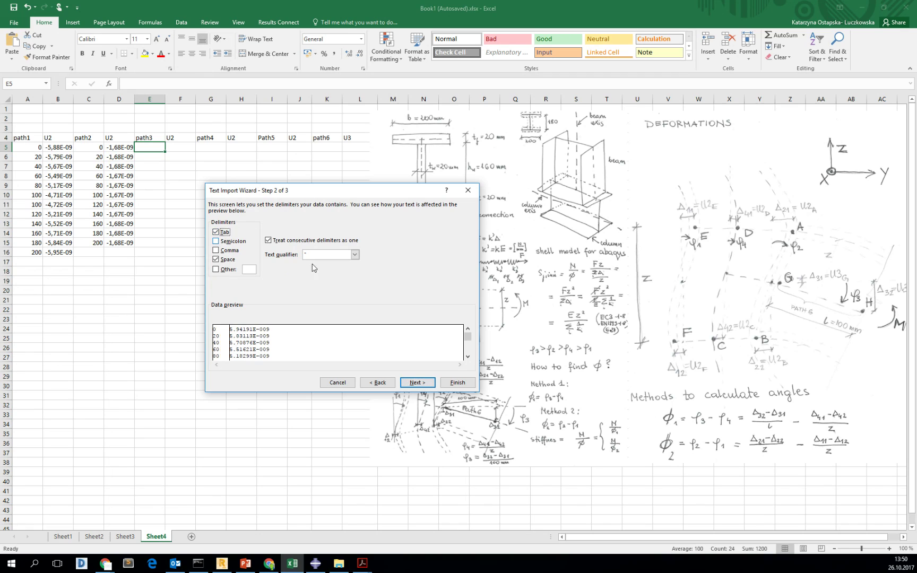
left_click(418, 383)
left_click(387, 245)
type(".")
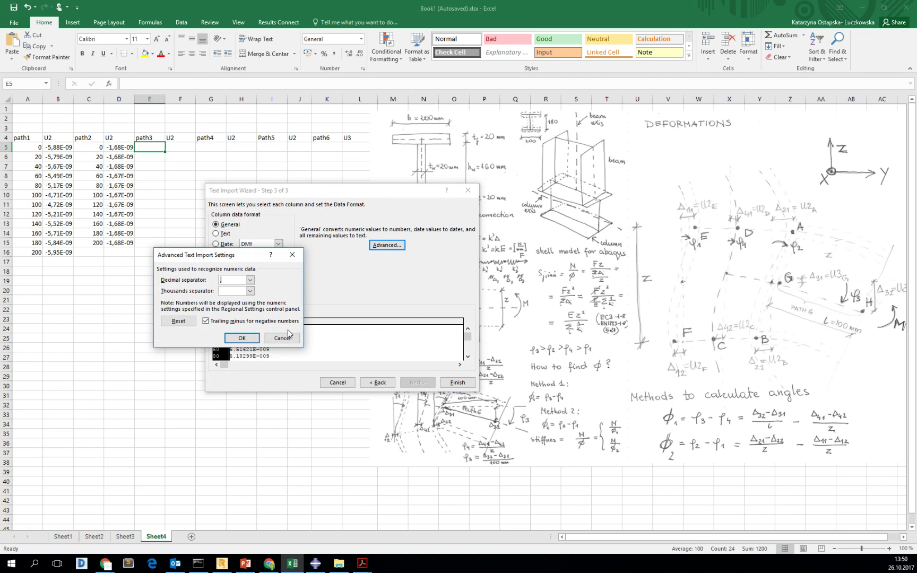
left_click(238, 338)
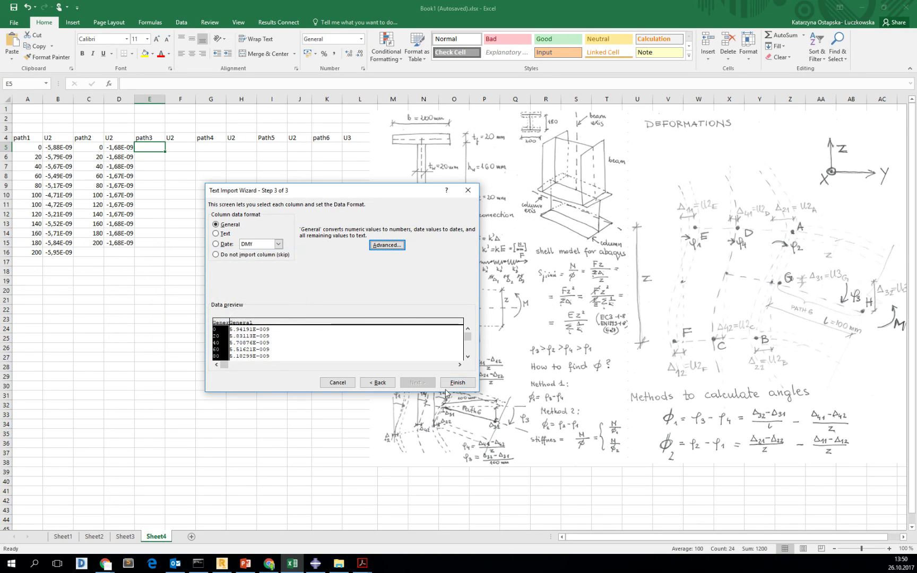
left_click(458, 383)
Return to Abaqus, open the U2_path4 data for editing, and copy all its X and Y values.
left_click(862, 7)
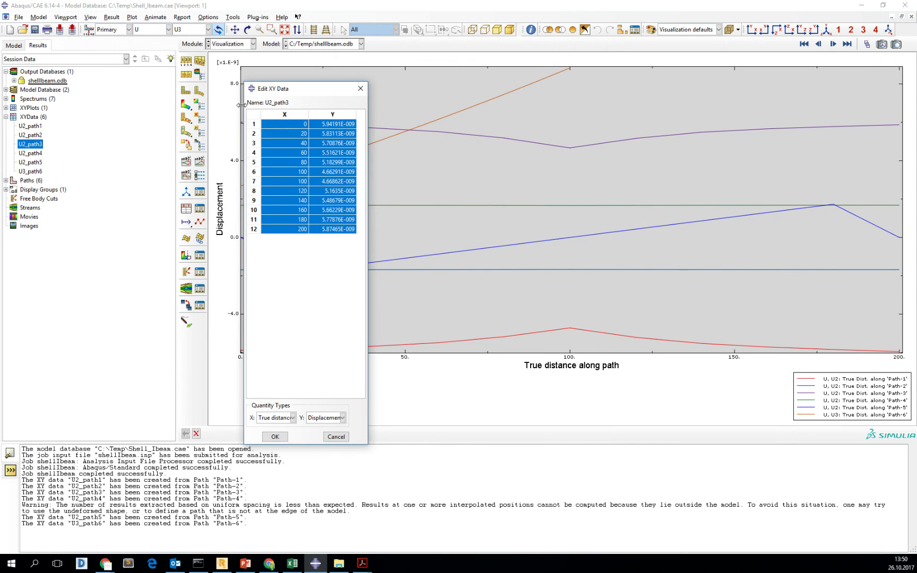
right_click(38, 153)
left_click(59, 181)
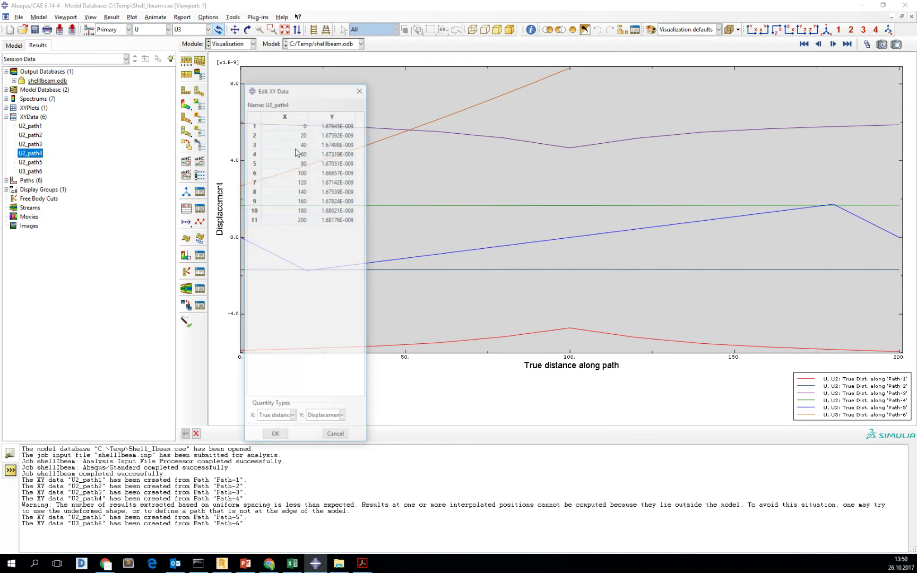
left_click_drag(303, 126, 353, 221)
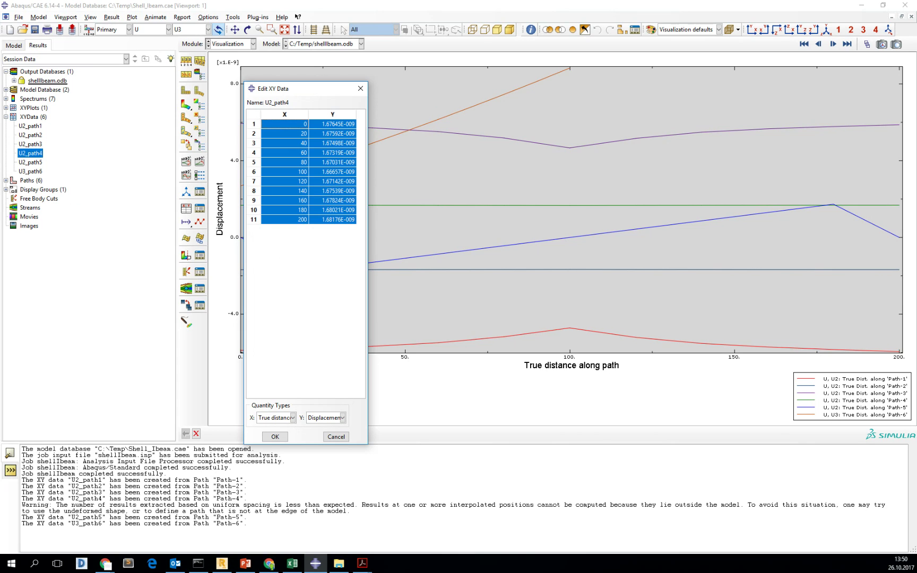
Switch to Excel and paste the U2_path4 values from cell G5.
key("alt+Tab")
double_click(533, 57)
left_click(213, 145)
type("0\t1.67645E-09 20\t1.67592E-09 40\t1.67498E-09 60\t1.67319E-09 80\t1.67031E-09 100\t1.66657E-09 120\t1.67142E-09 140\t1.67539E-09 160\t1.67824E-09 180\t1.68021E-09 200\t1.68176E-09")
Convert the pasted path4 values with the Text Import Wizard, adding tab as a delimiter and using a period as decimal separator.
left_click(273, 254)
left_click(285, 297)
left_click(360, 381)
left_click(158, 231)
left_click(361, 381)
left_click(329, 247)
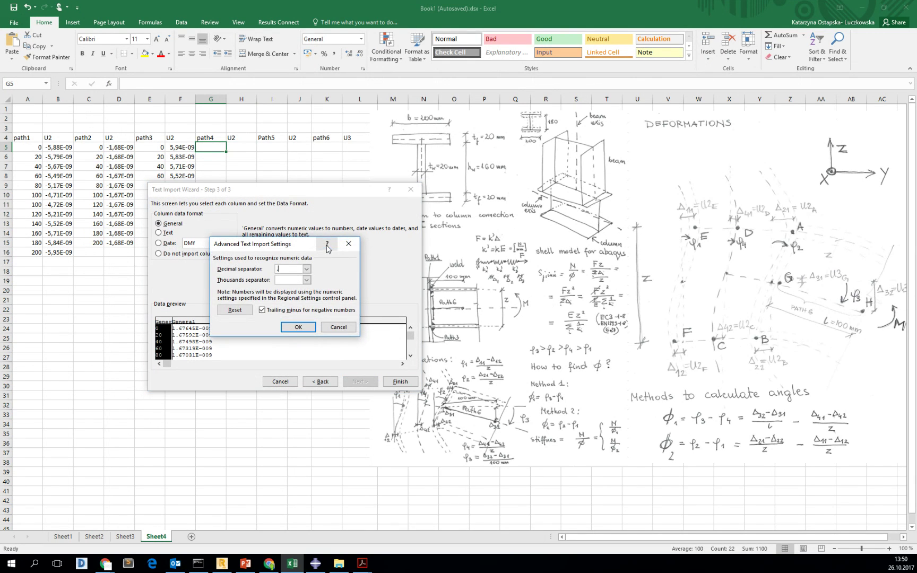
left_click(298, 327)
left_click(400, 381)
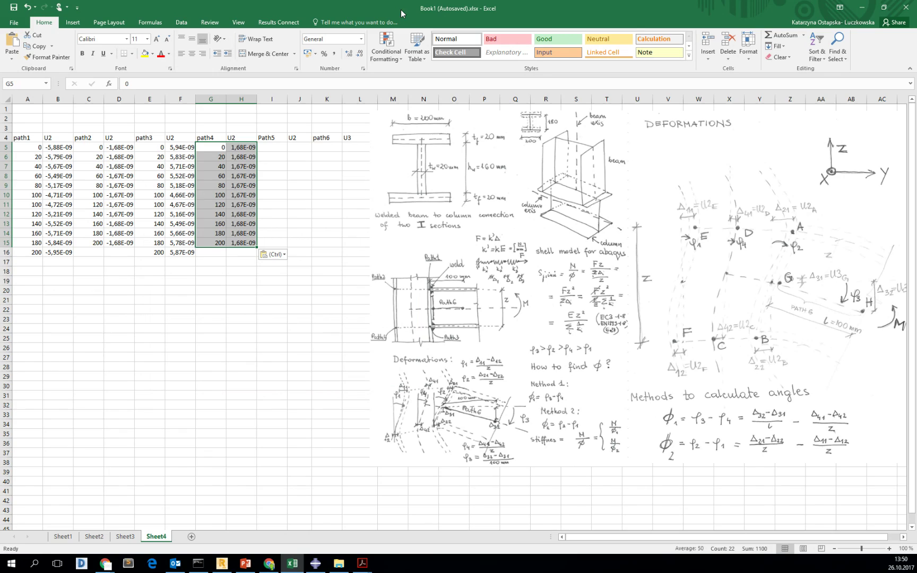
Return to Abaqus, open the U2_path5 data for editing, and copy its four rows of X and Y values.
double_click(401, 10)
key("alt+Tab")
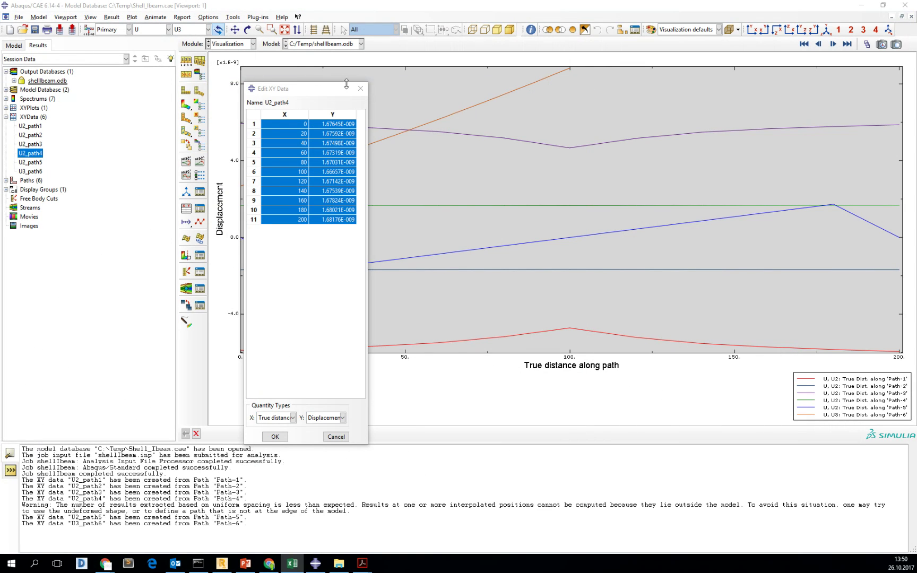
right_click(34, 162)
left_click(45, 190)
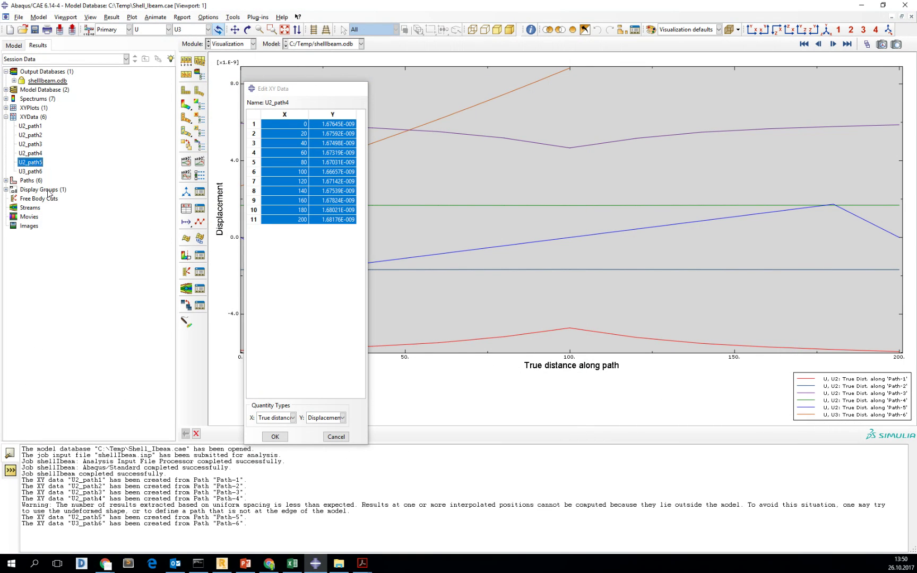
left_click(303, 126)
left_click_drag(303, 127, 332, 166)
left_click(306, 154)
left_click_drag(303, 128, 329, 154)
key("ctrl+c")
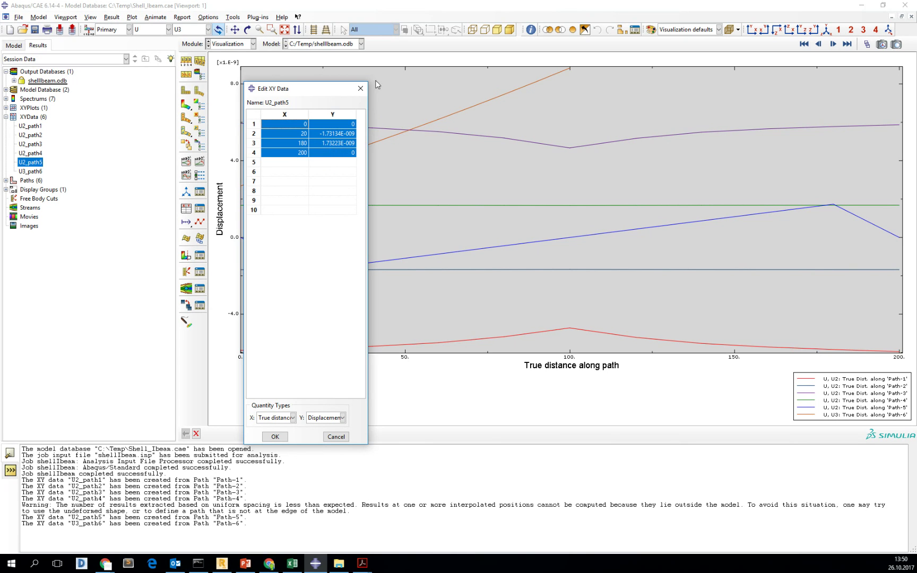
Switch to Excel and paste the U2_path5 values from cell I5.
key("alt+Tab")
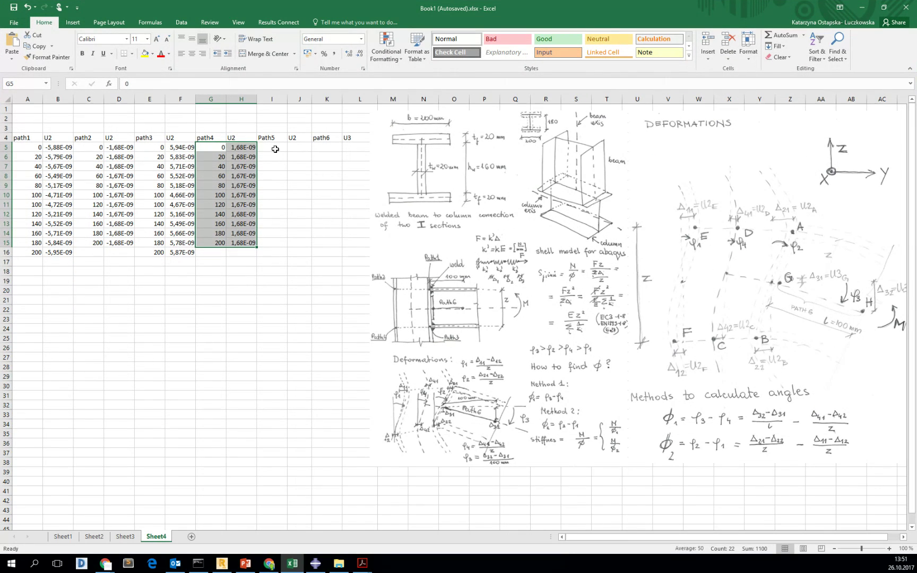
left_click(275, 148)
key("ctrl+v")
Convert the pasted path5 values with the Text Import Wizard, adding tab as a delimiter and a period as decimal separator, and widen column J.
left_click(329, 188)
left_click(340, 229)
left_click(417, 315)
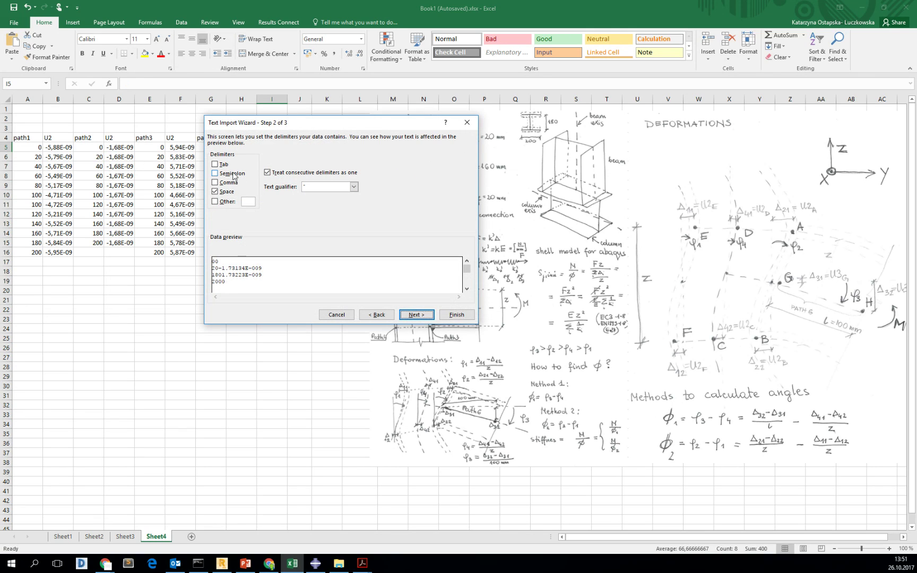
left_click(215, 164)
left_click(416, 314)
left_click(388, 181)
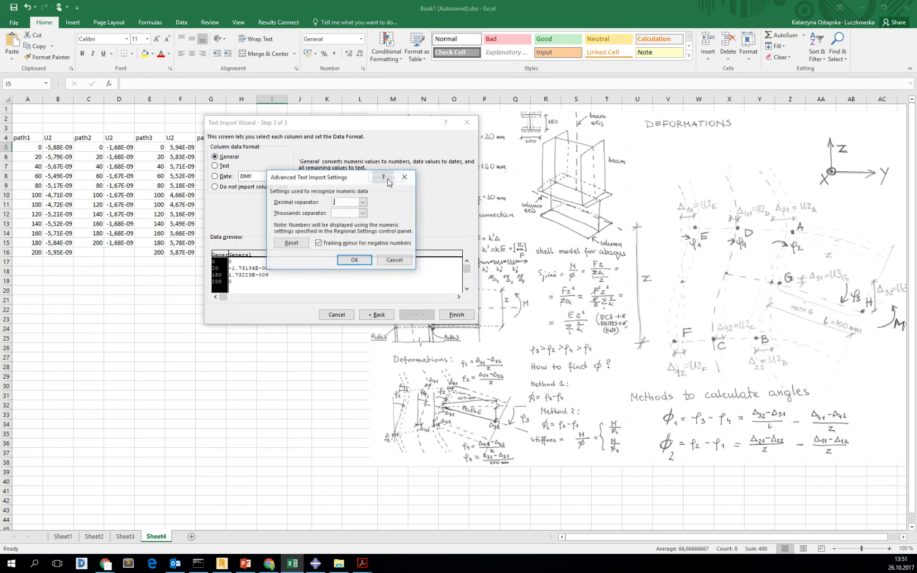
left_click(354, 259)
left_click(457, 314)
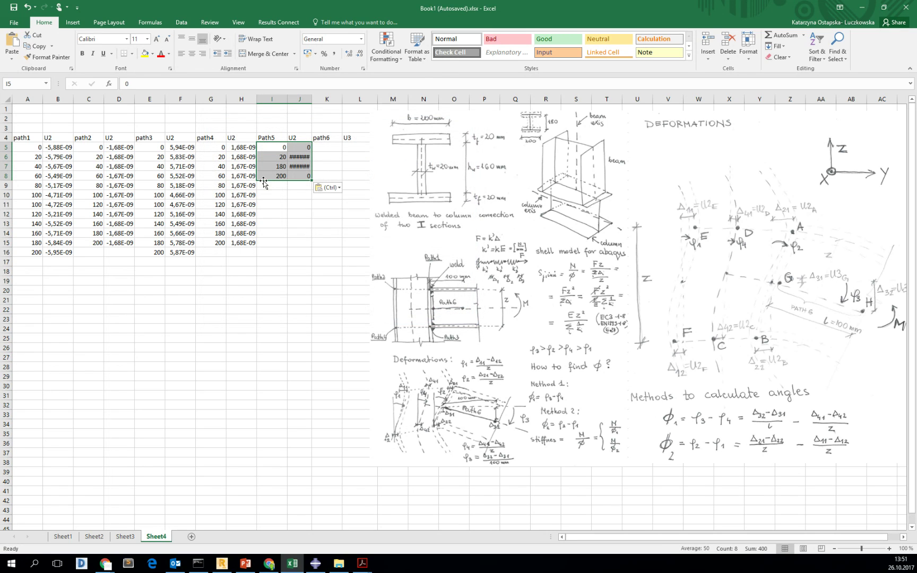
double_click(311, 99)
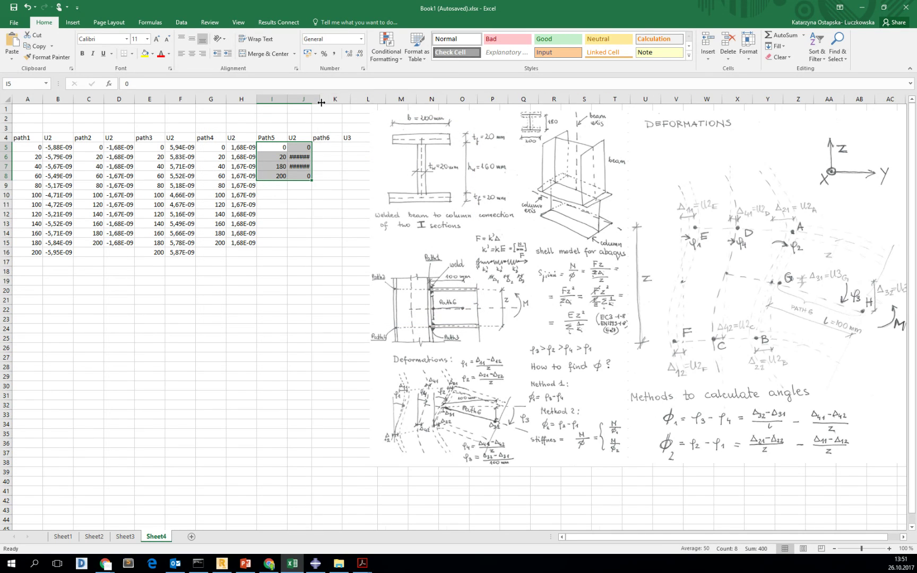
Return to Abaqus, open the U3_path6 data for editing, and copy its eleven rows of X and Y values.
key("alt+Tab")
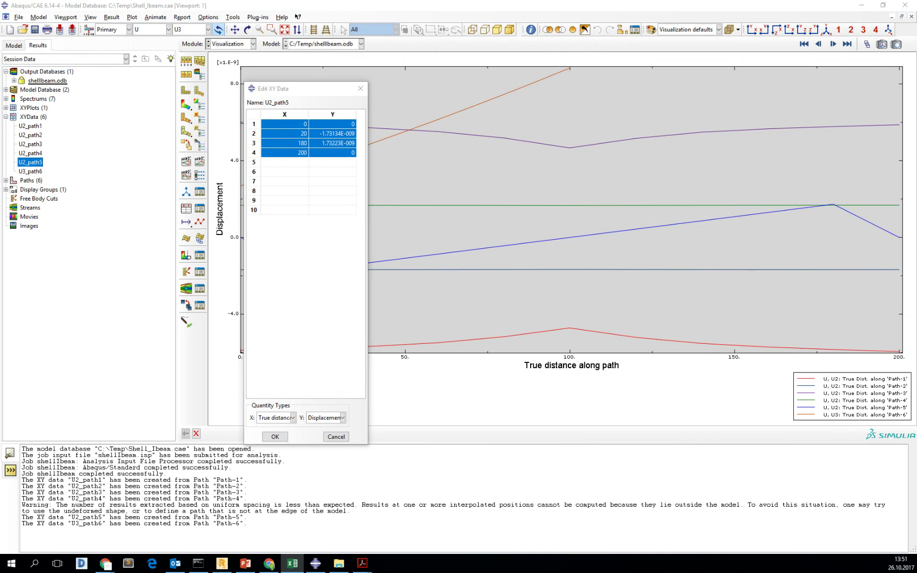
right_click(37, 172)
left_click(56, 192)
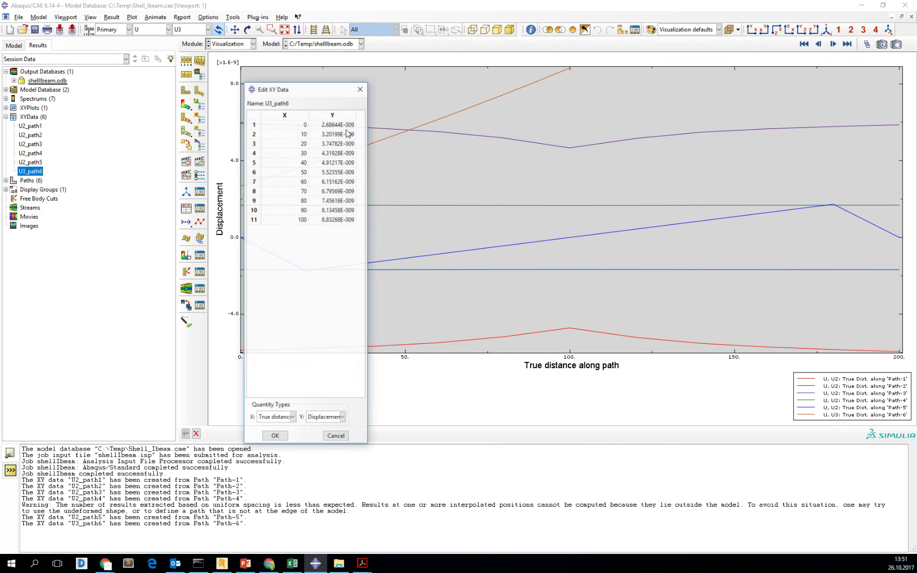
left_click_drag(298, 128, 326, 219)
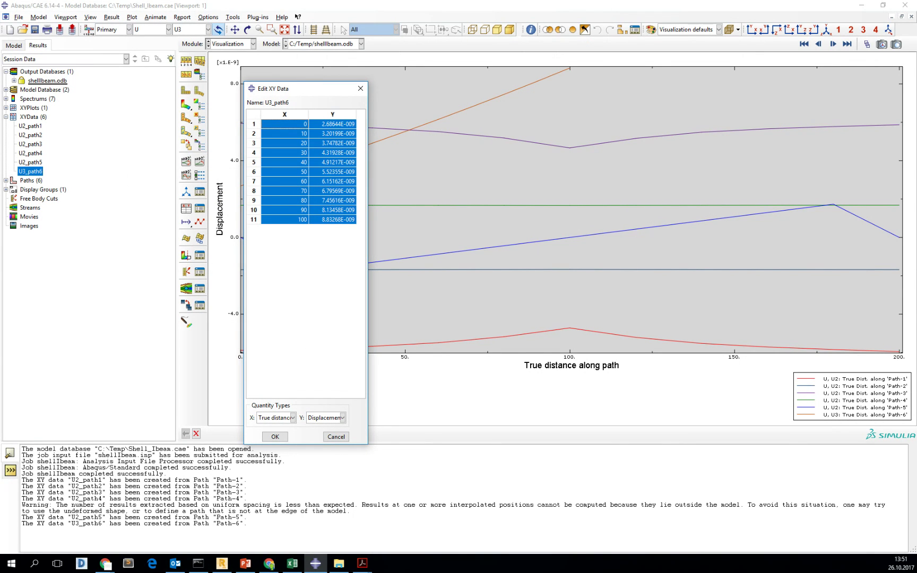
Switch to Excel and paste the U3_path6 values from cell K5.
key("alt+Tab")
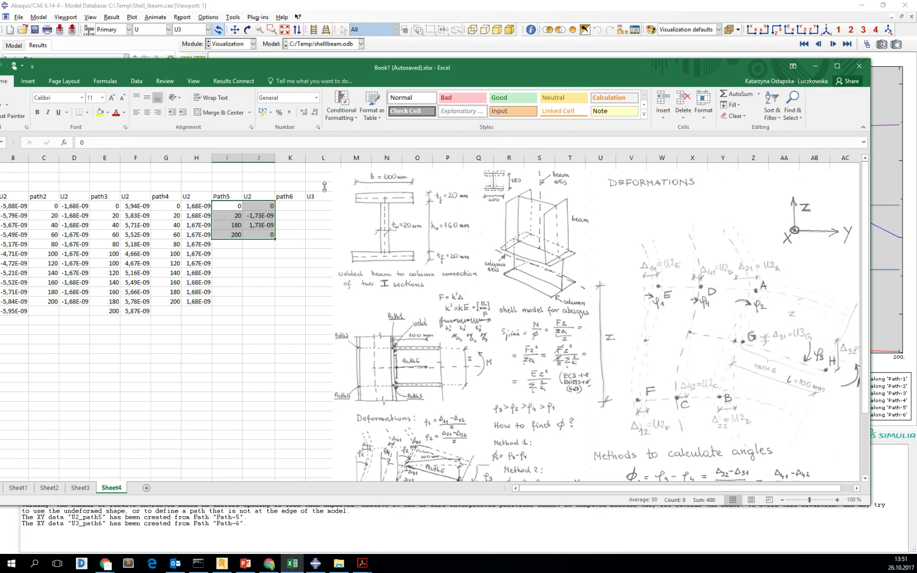
left_click(295, 207)
key("ctrl+v")
Convert the pasted path6 values with the Text Import Wizard, splitting them into two columns with a period as decimal separator.
left_click(363, 313)
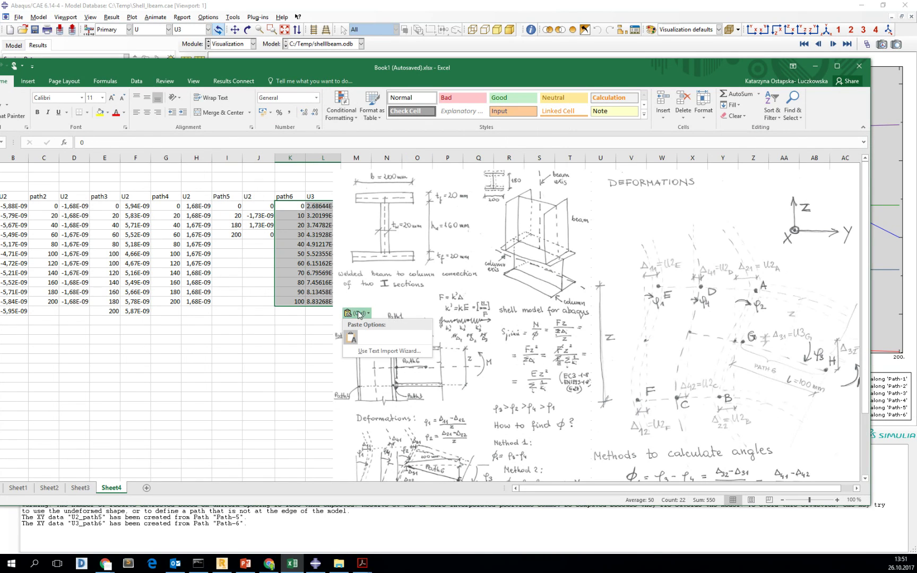
left_click(376, 351)
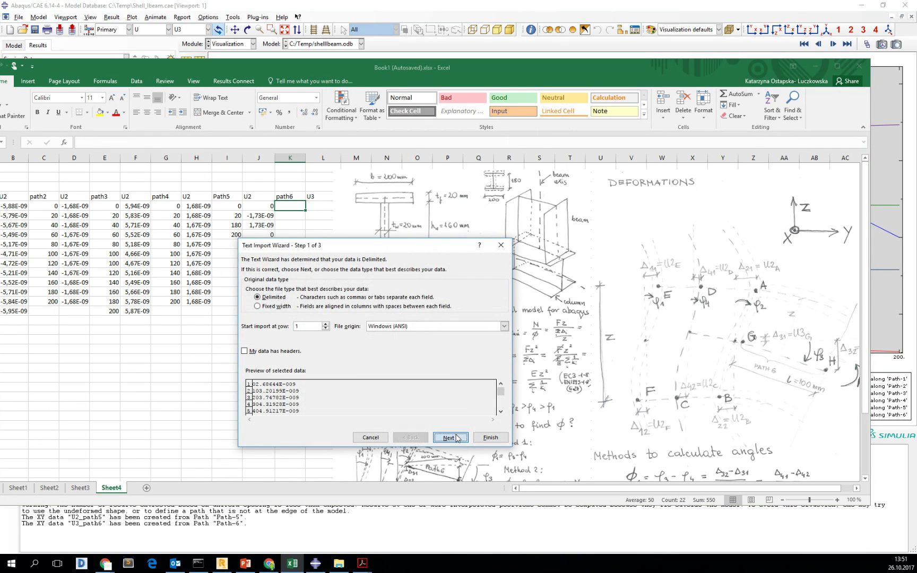
left_click(451, 438)
left_click(461, 434)
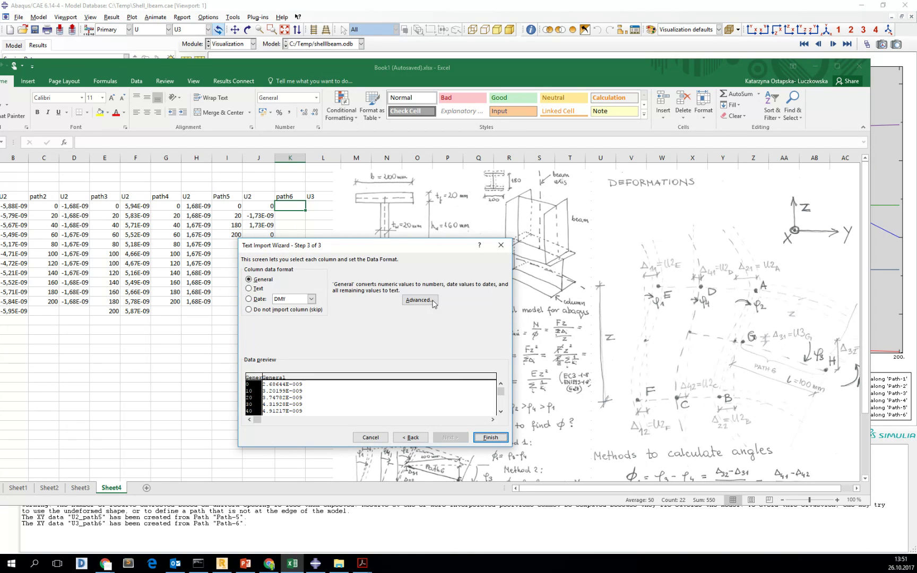
left_click(432, 305)
left_click(402, 381)
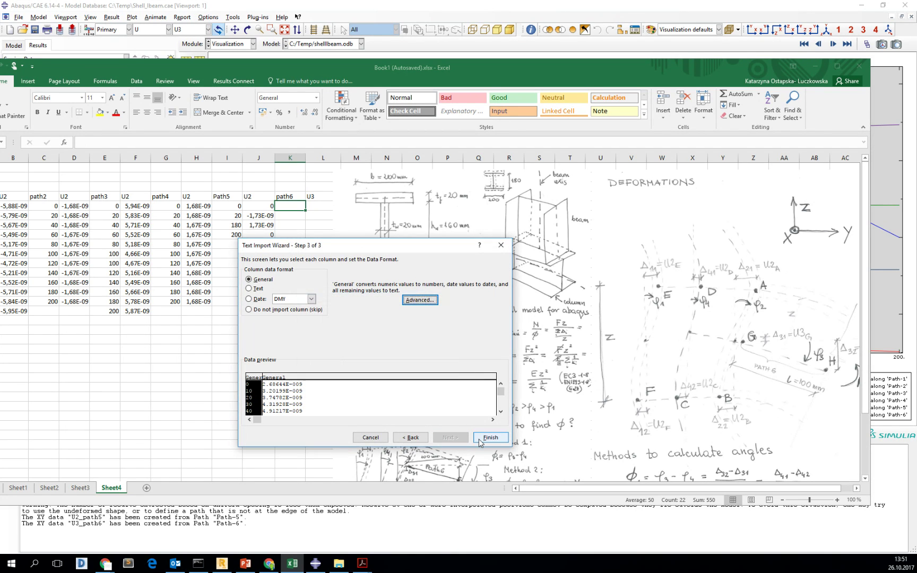
left_click(491, 437)
Maximize the workbook window and rearrange the sketches so the Deformations picture sits directly beside the path data.
double_click(379, 62)
left_click(281, 311)
mouse_move(405, 148)
left_mouse_down()
mouse_move(425, 152)
mouse_move(420, 159)
mouse_move(413, 147)
left_mouse_up()
left_click(257, 289)
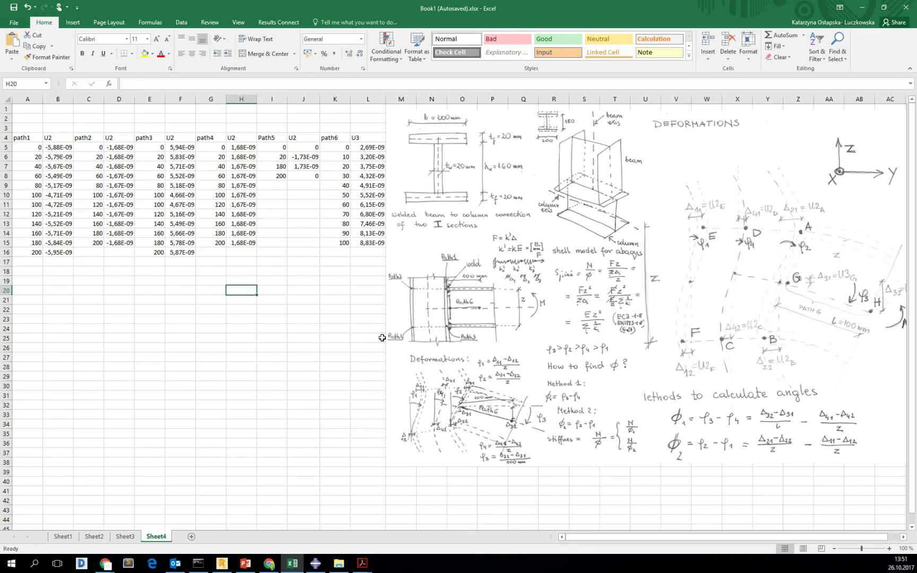
mouse_move(585, 325)
left_mouse_down()
mouse_move(513, 326)
mouse_move(560, 300)
mouse_move(579, 303)
mouse_move(513, 295)
mouse_move(570, 298)
left_mouse_up()
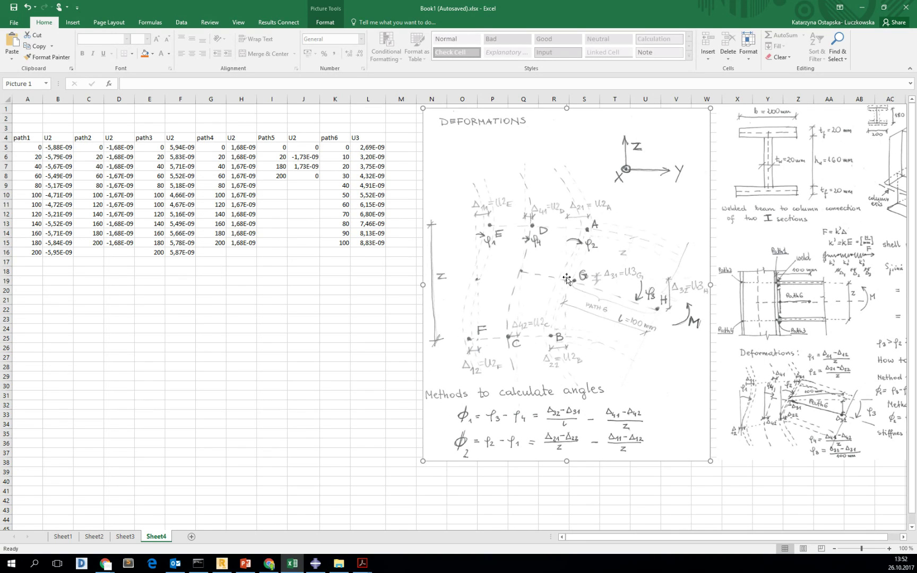
Calculate the average of the path1 U2 values in cell B18 with =AVERAGE(B5:B16).
left_click_drag(22, 139, 234, 253)
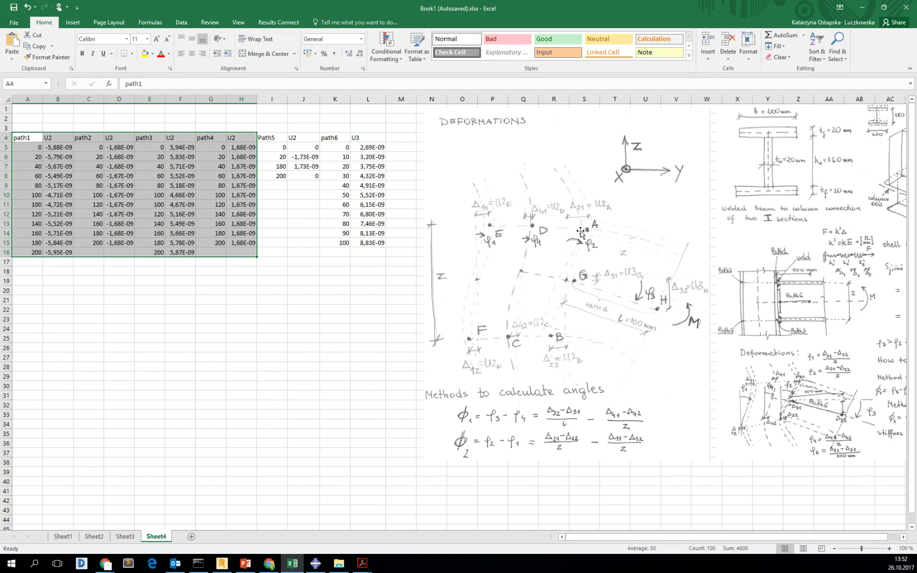
left_click(63, 281)
left_click(63, 272)
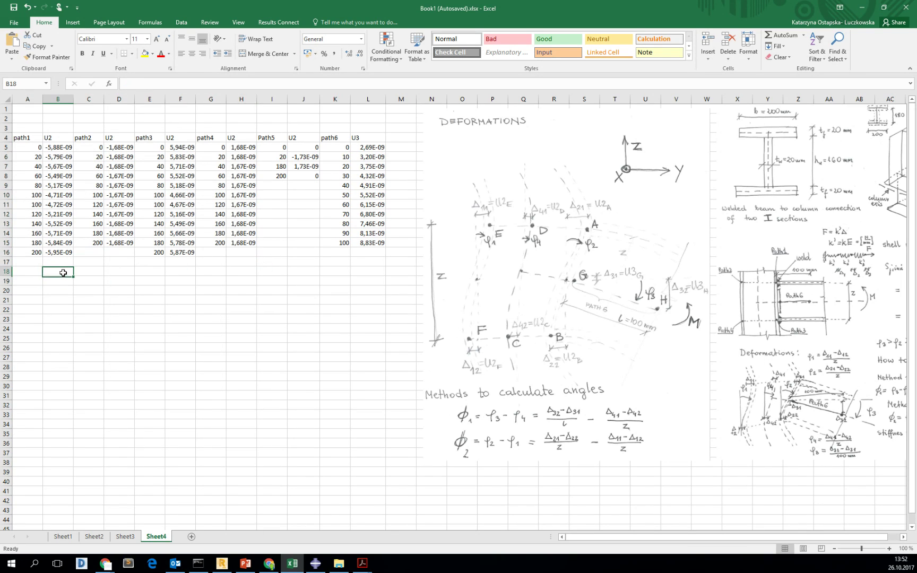
type("=ave")
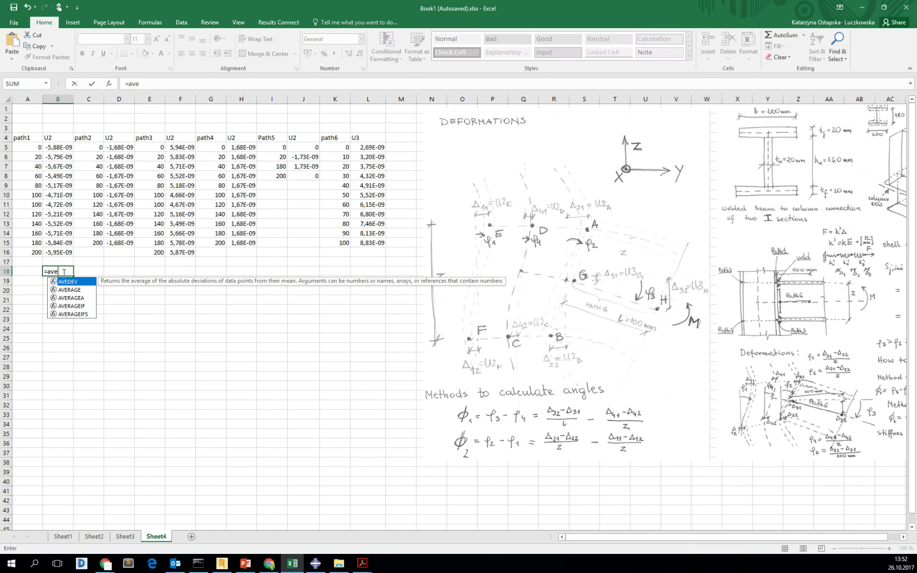
double_click(74, 290)
left_click_drag(66, 146, 69, 254)
key("Return")
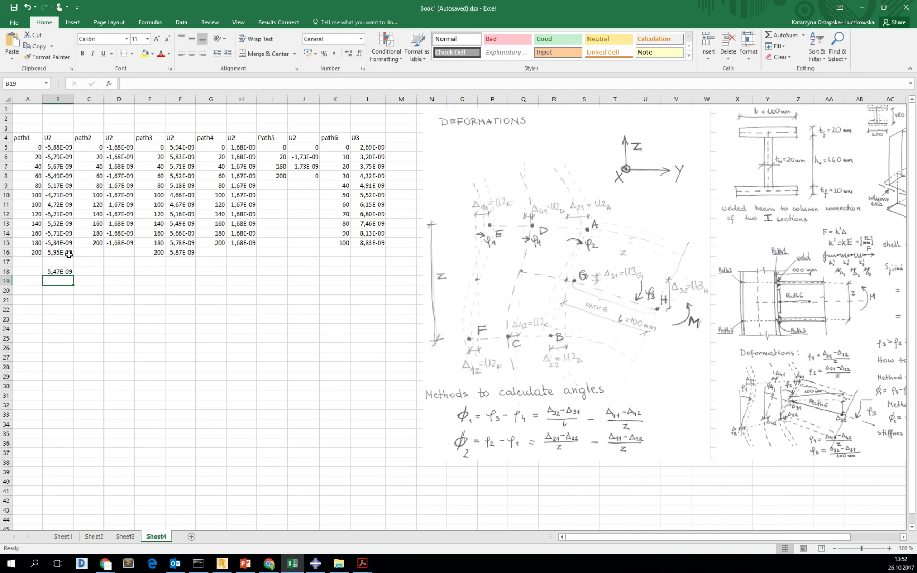
Check the average formula in B18 and copy it to D18, F18 and H18 for path2, path3 and path4.
double_click(66, 272)
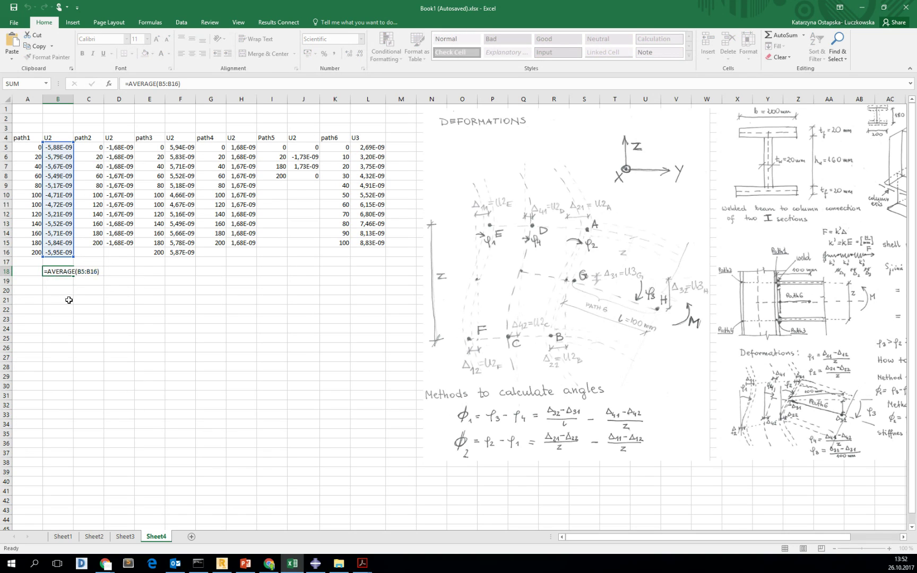
key("Escape")
key("ctrl+c")
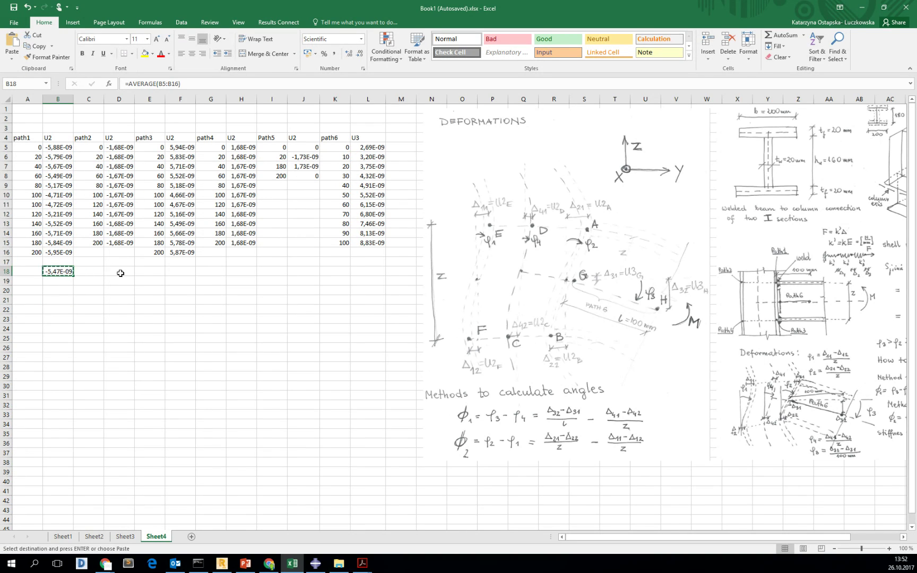
left_click(118, 271)
key("ctrl+v")
left_click(180, 271)
key("ctrl+v")
left_click(242, 271)
key("ctrl+v")
left_click(211, 328)
left_click(103, 327)
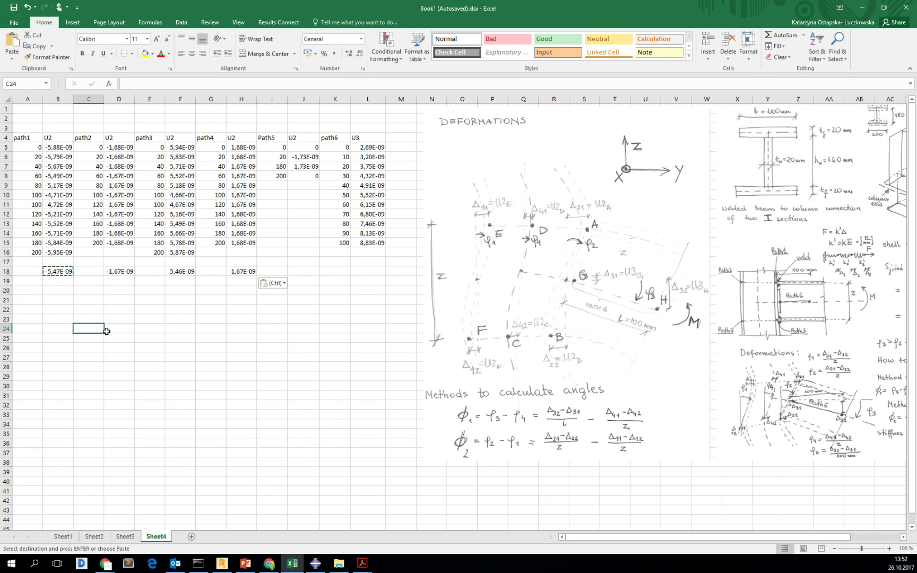
key("Escape")
Compare the average U2 of path1 with that of path3, and the path2 average with the path4 average.
left_click(180, 271)
left_click(65, 271)
left_click(187, 270)
left_click(60, 272)
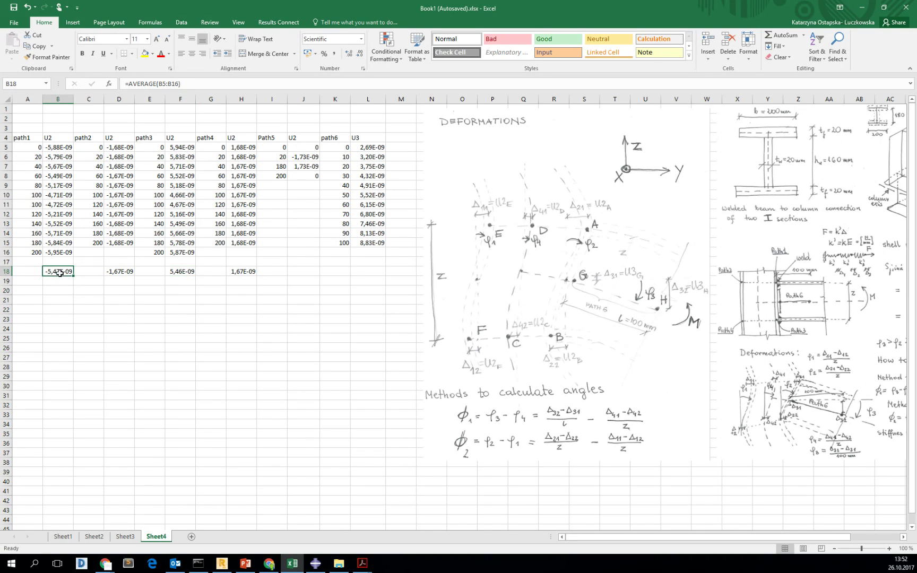
left_click(181, 271)
left_click(105, 273)
left_click(234, 272)
left_click(120, 273)
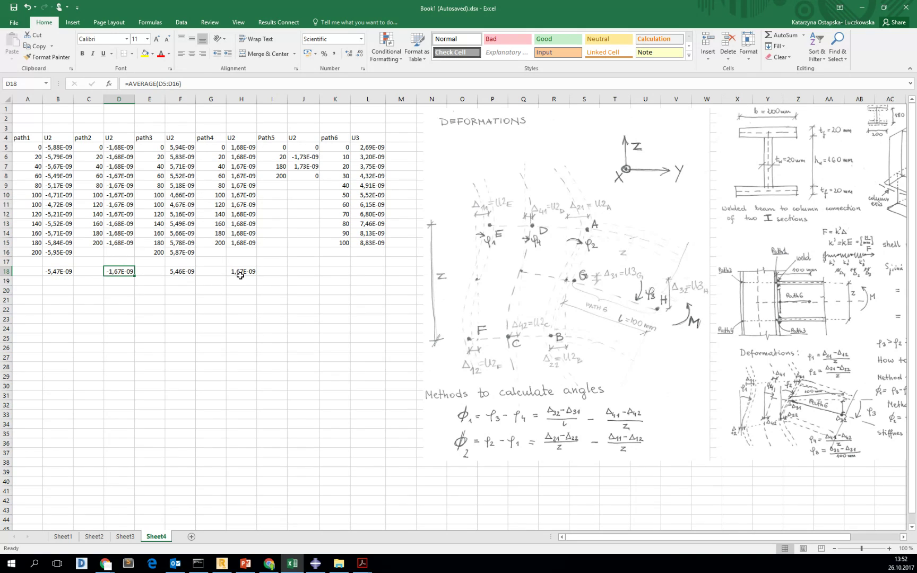
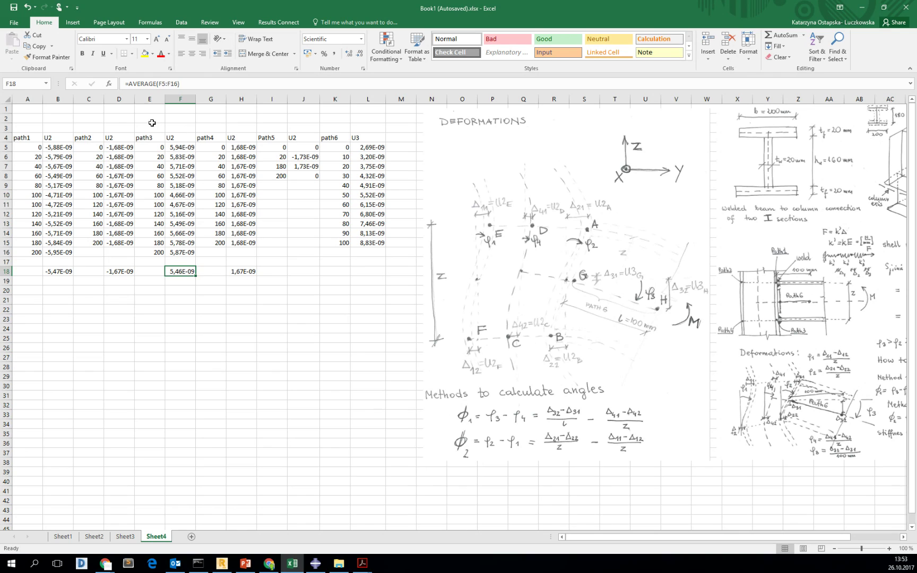
Enter the lever arm in row 2 as z= in E2, 180 in F2 and mm in G2.
type("z=")
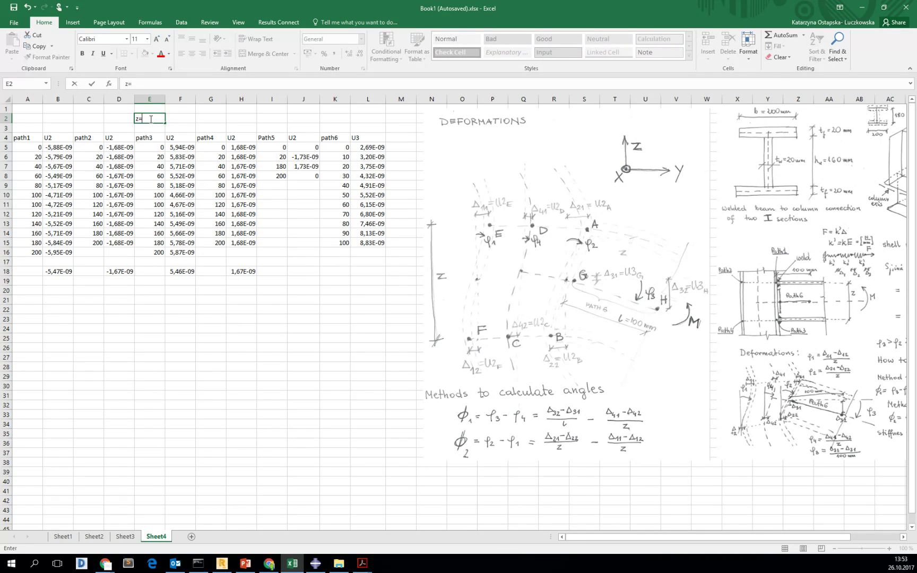
key("Tab")
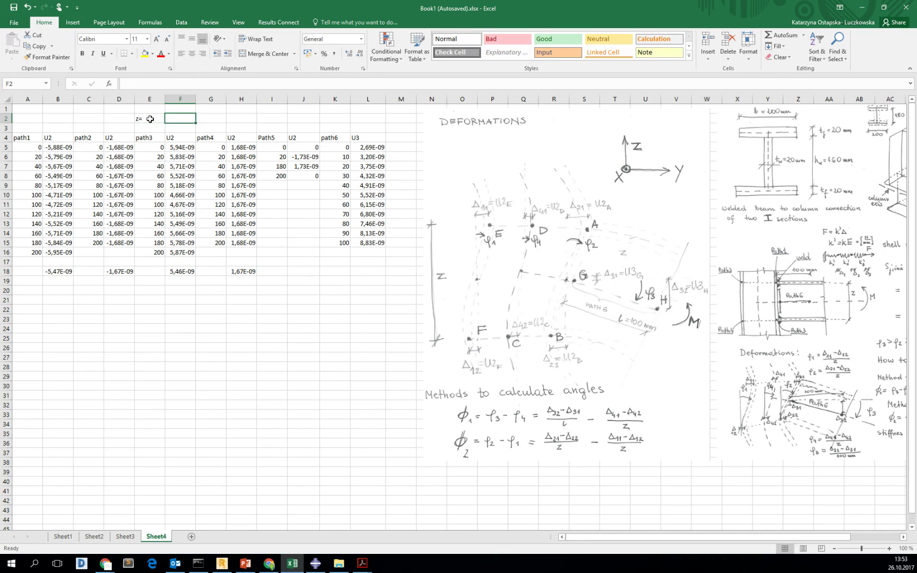
type("1")
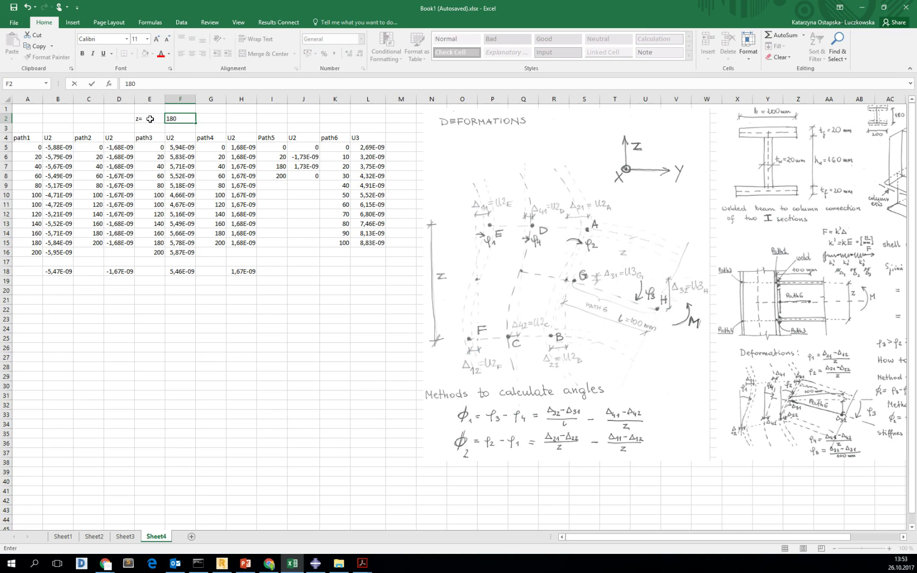
type("80")
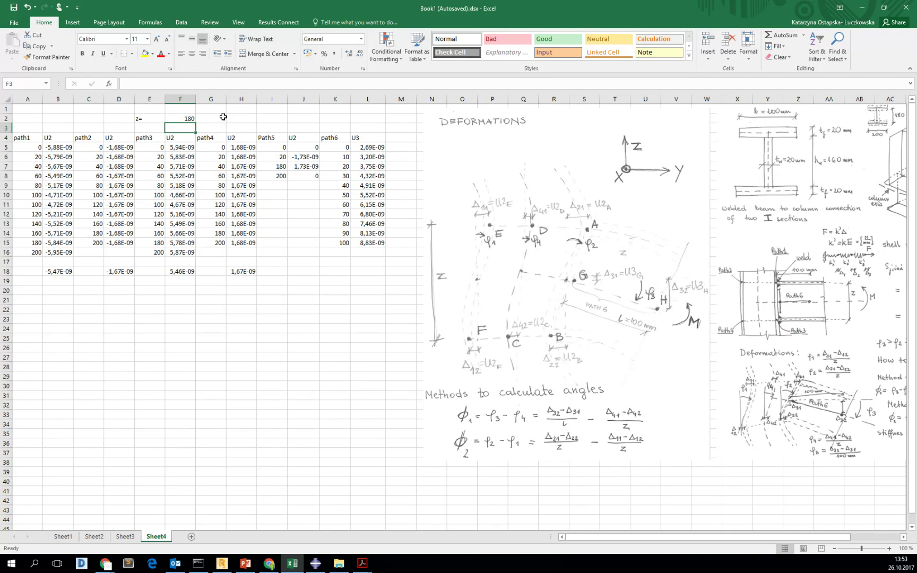
left_click(223, 118)
type("mm")
key("Return")
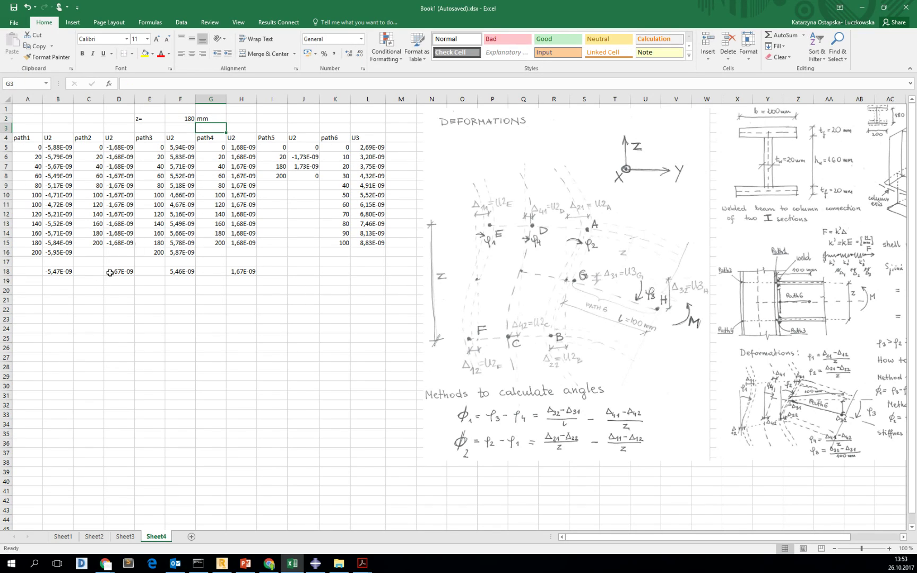
Label cells B21 to B24 as phi 1, phi2, phi3 and phi4, and select cell C21 beside the first label.
left_click(60, 309)
left_click(54, 298)
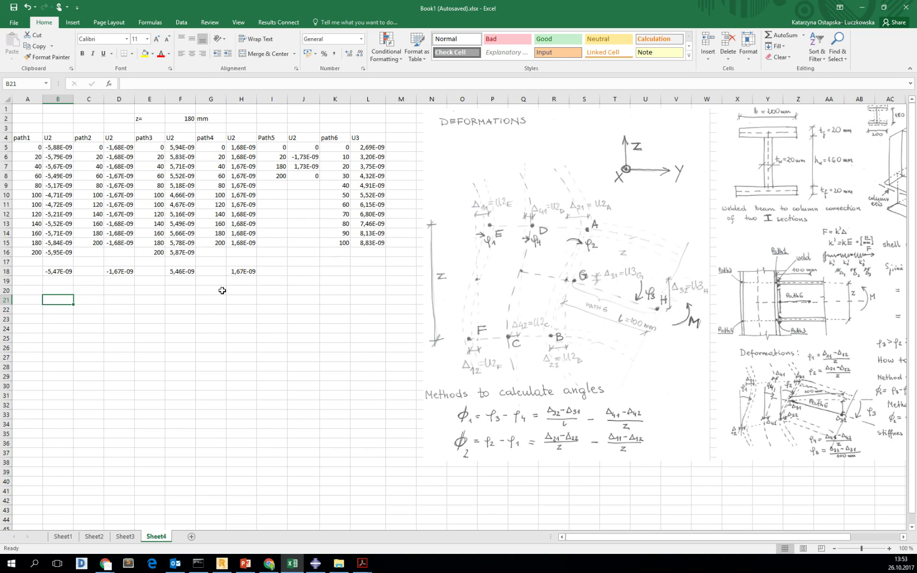
type("p")
key("Return")
type("p")
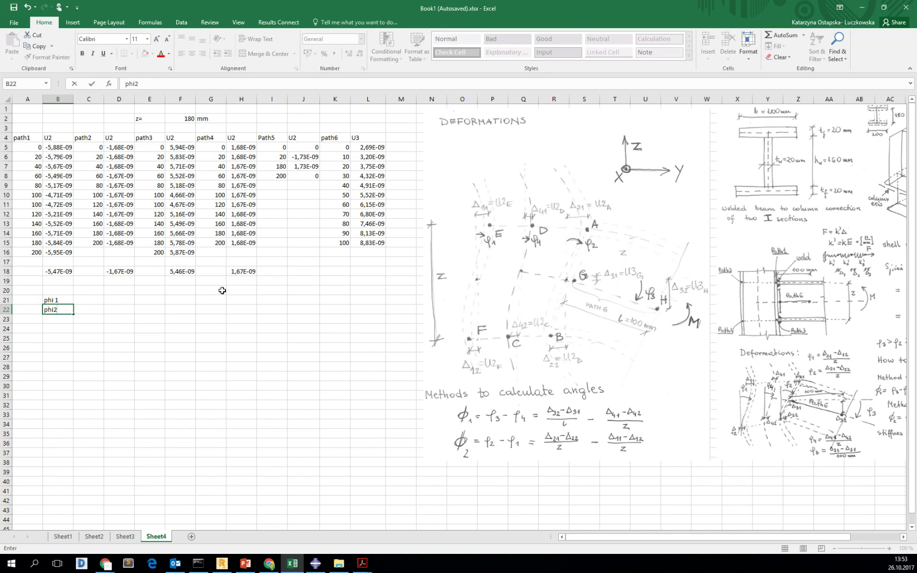
key("Return")
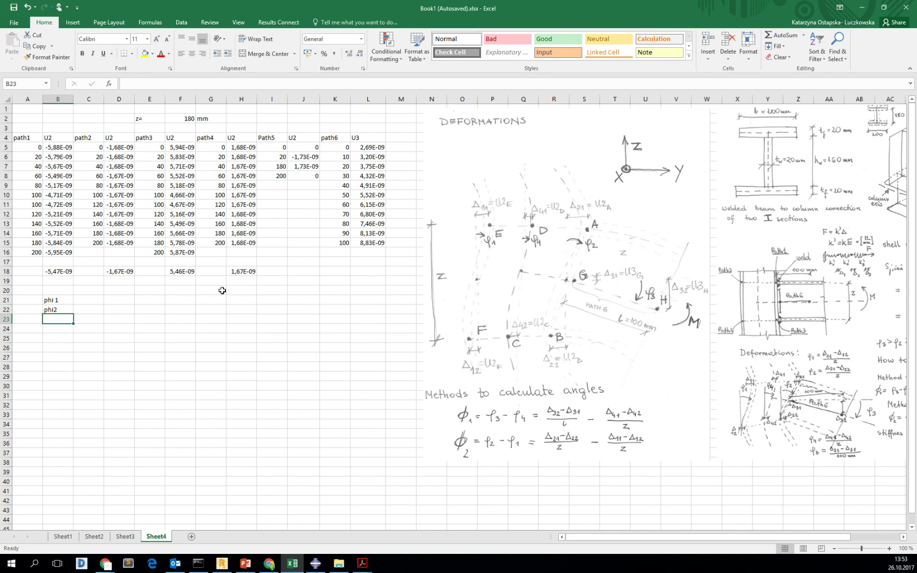
type("phi")
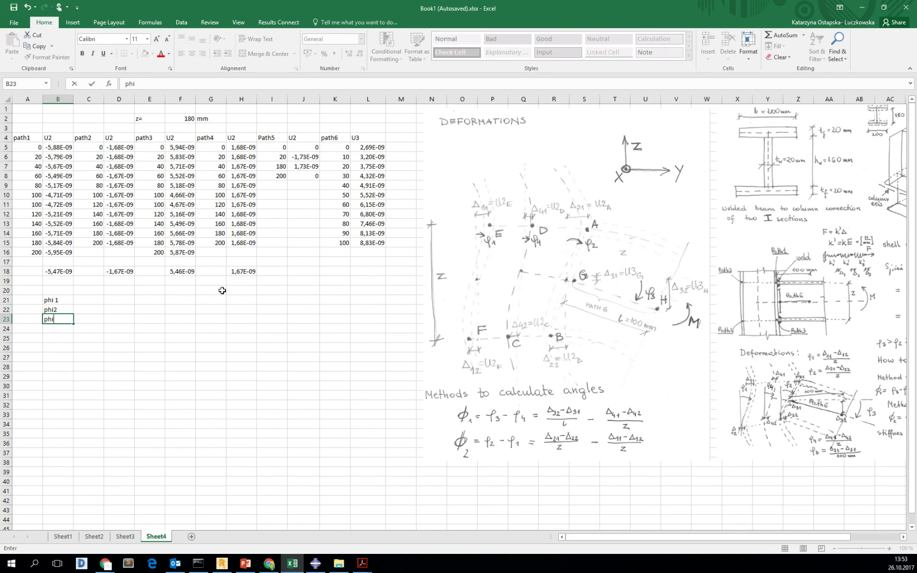
key("Return")
type("phi4")
key("Return")
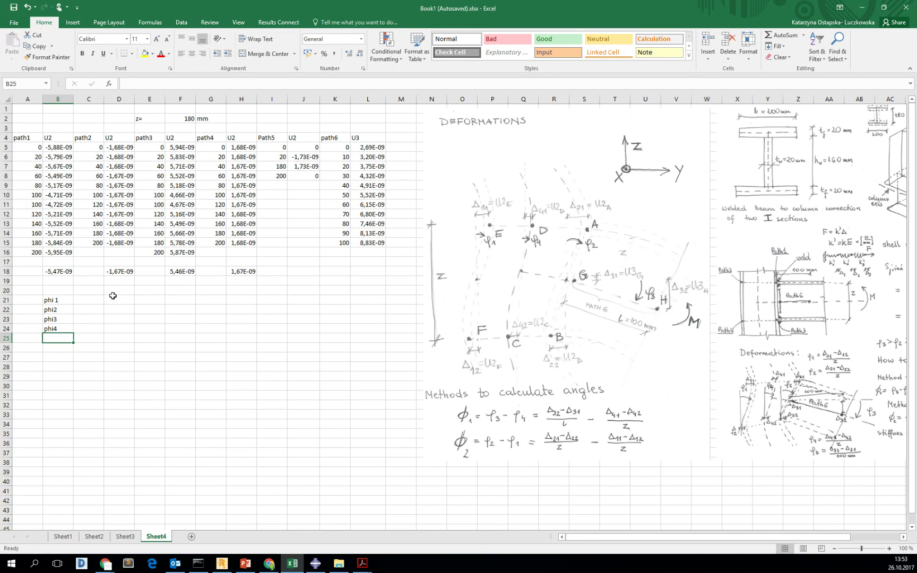
left_click(97, 299)
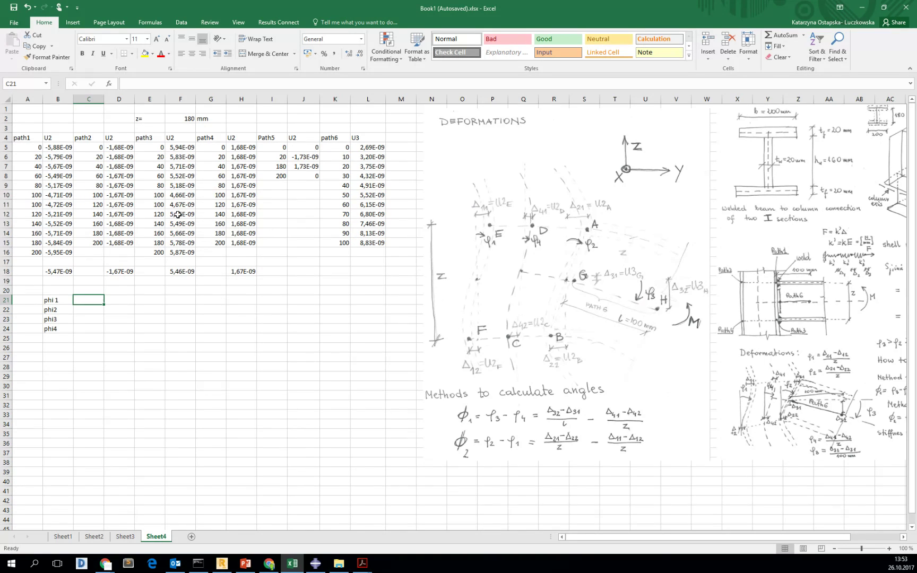
Calculate phi 1 in C21 from the path4 and path2 averages and the lever arm as =(H18-D18)/F2.
left_click(252, 272)
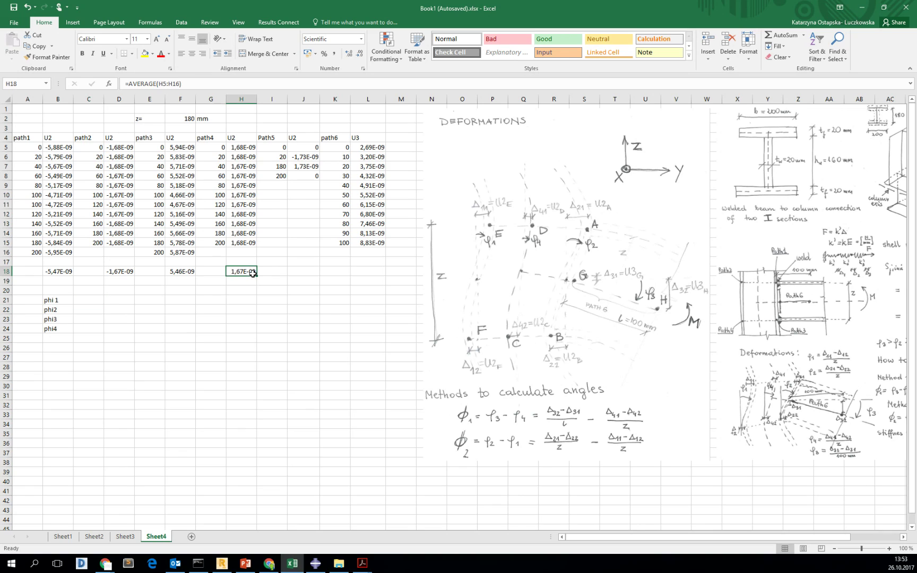
left_click(126, 271)
left_click(94, 302)
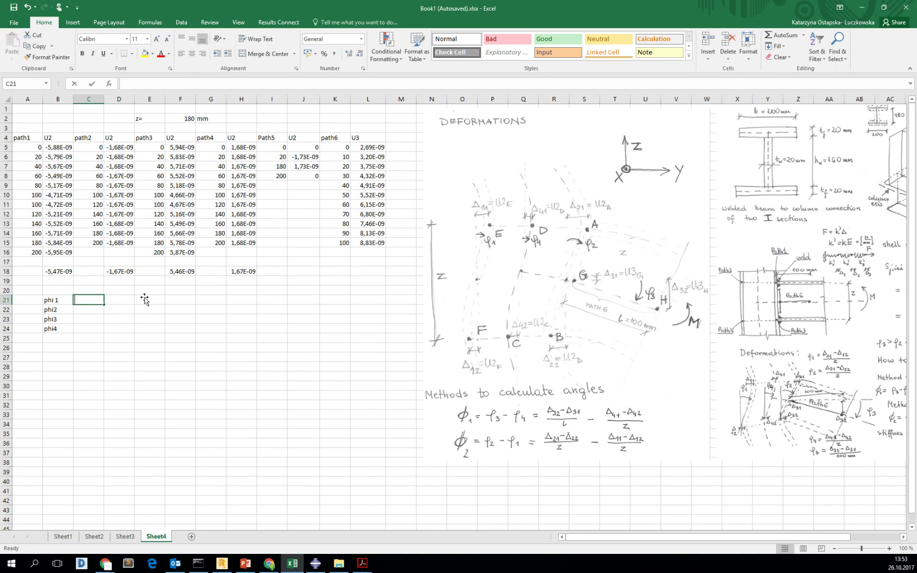
type("=")
left_click(247, 273)
type("-")
left_click(120, 268)
key("Home")
key("Right")
type("(")
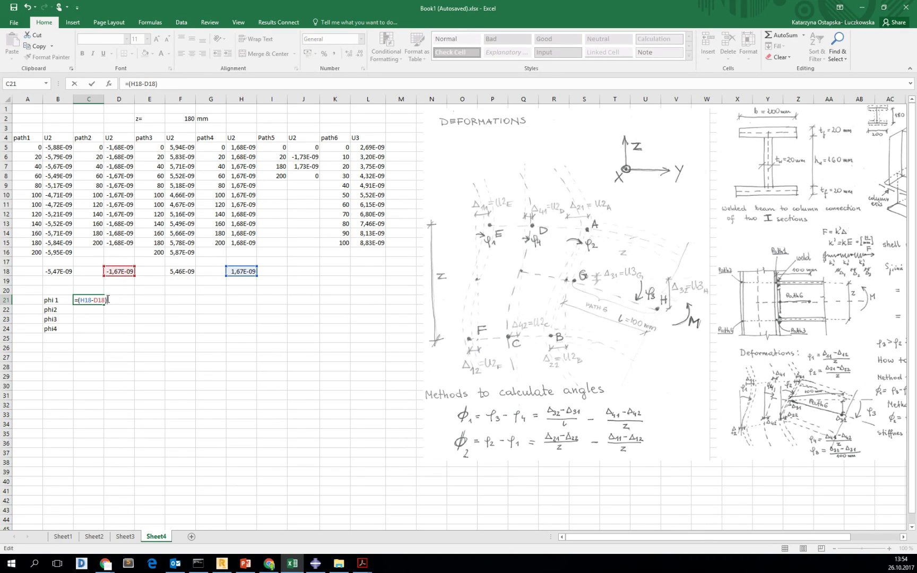
type(")/")
left_click(187, 117)
key("Return")
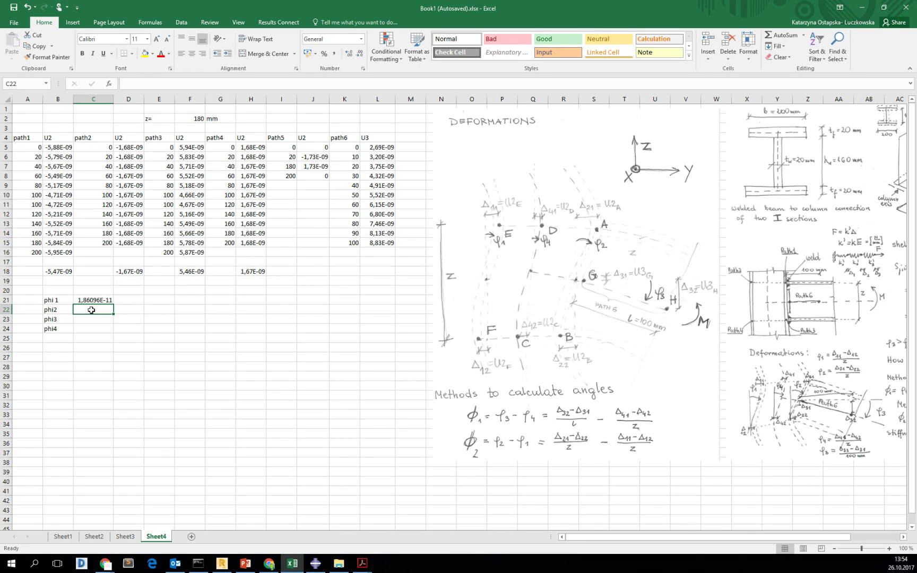
Calculate phi2 in C22 from the path3 and path1 averages and the lever arm as =(F18-B18)/F2.
type("=")
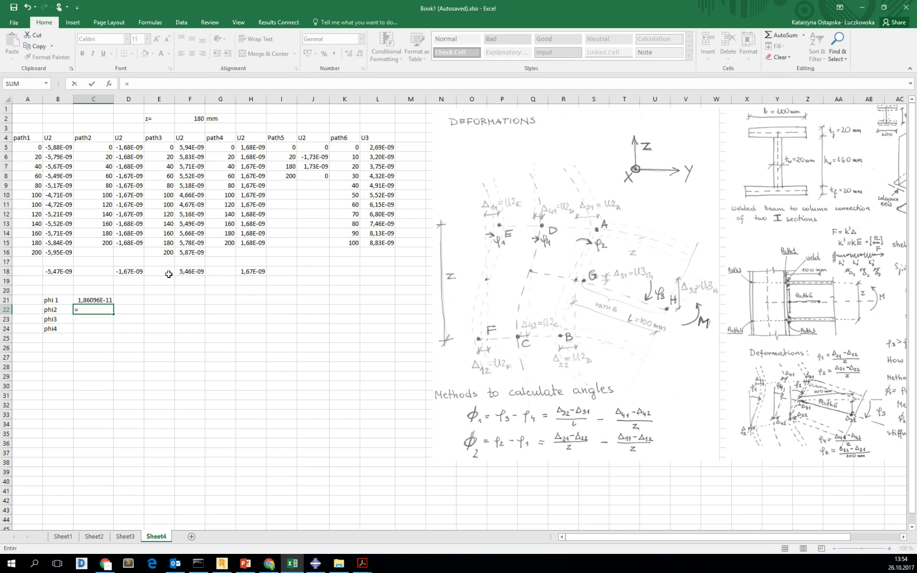
left_click(192, 273)
type("-")
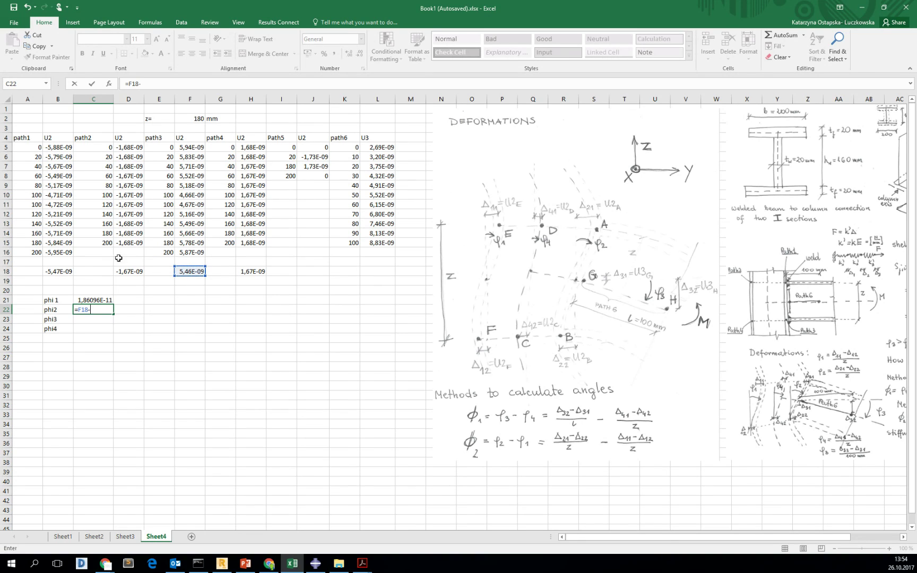
left_click(63, 270)
left_click(78, 309)
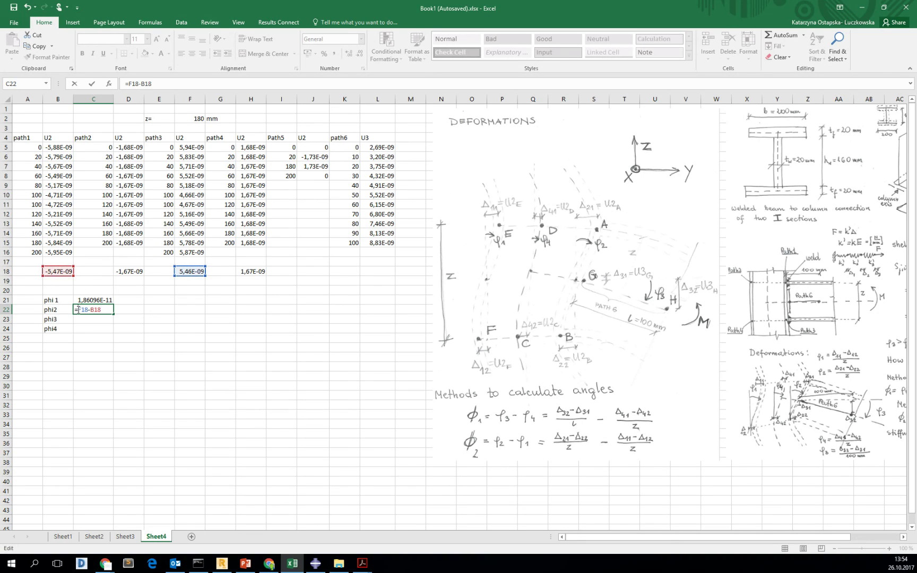
type("()/")
left_click(195, 119)
key("ctrl+Return")
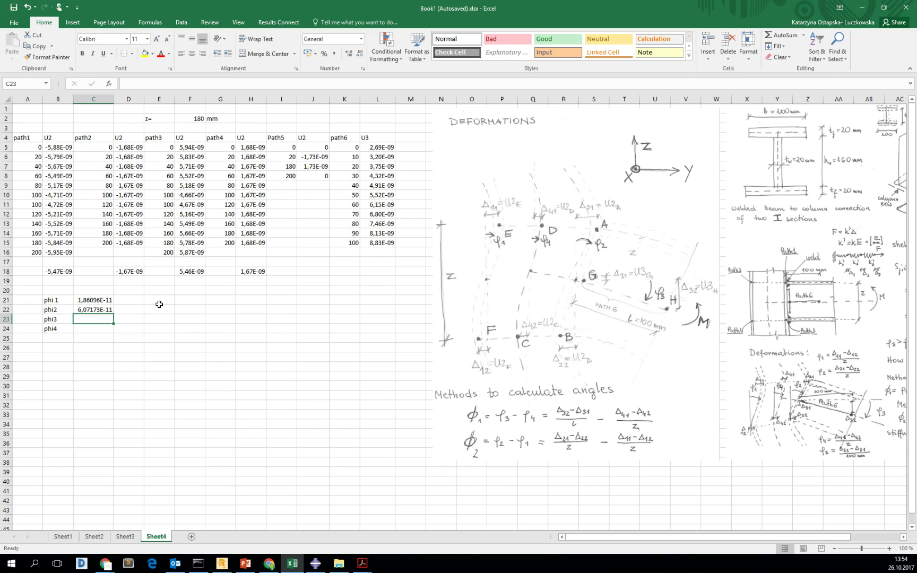
Merge and center cells E21:E22 and calculate the difference of phi2 and phi 1 there as =C22-C21.
left_click(160, 303)
left_click_drag(162, 300, 161, 309)
left_click(263, 53)
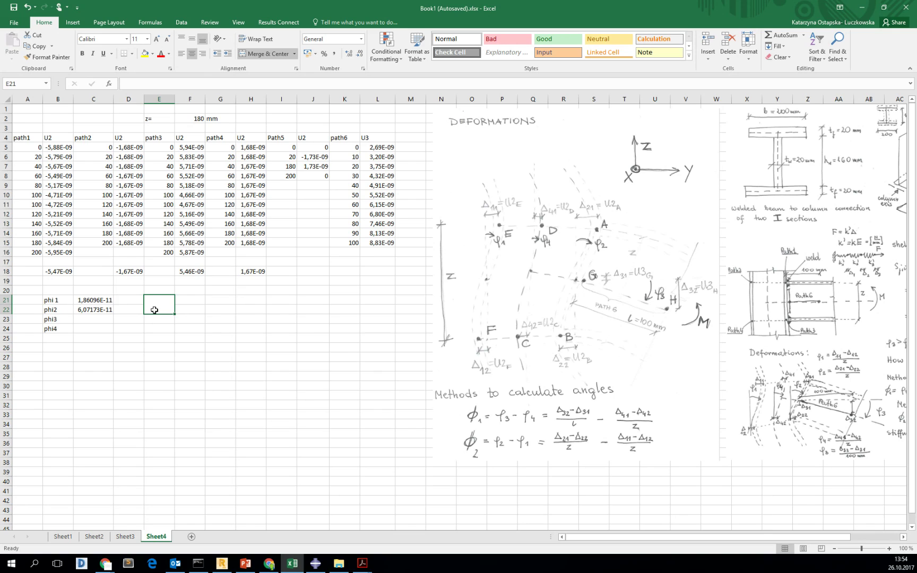
type("=")
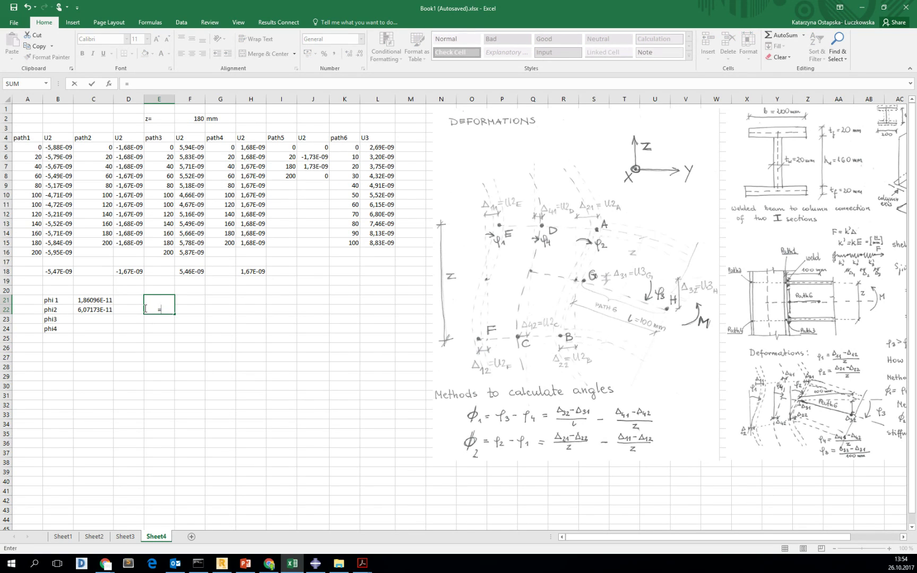
left_click(106, 306)
type("-")
left_click(106, 300)
key("Return")
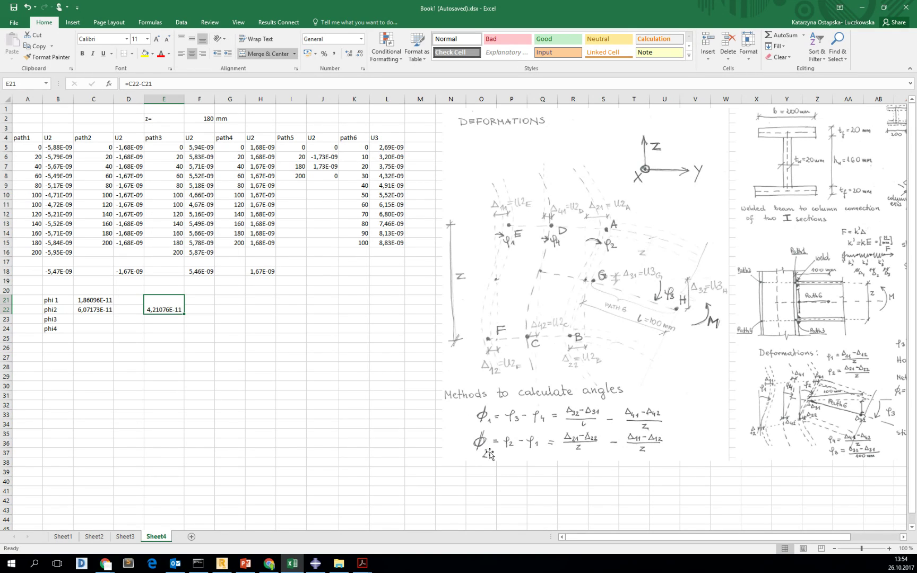
Enter the applied load in row 2 as Moment in I2, 1 in J2 and N mm in K2.
left_click(274, 308)
left_click(273, 117)
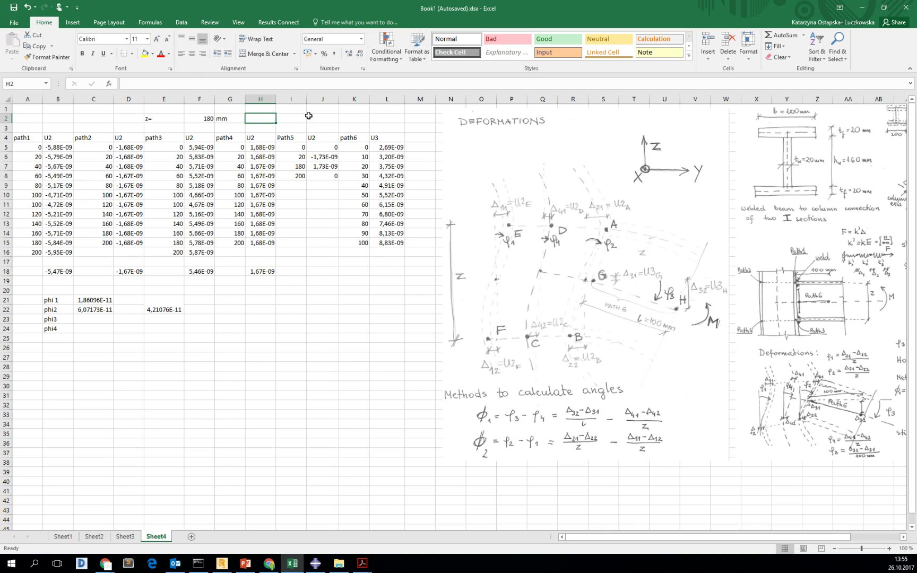
left_click(308, 117)
left_click(290, 119)
type("Moment")
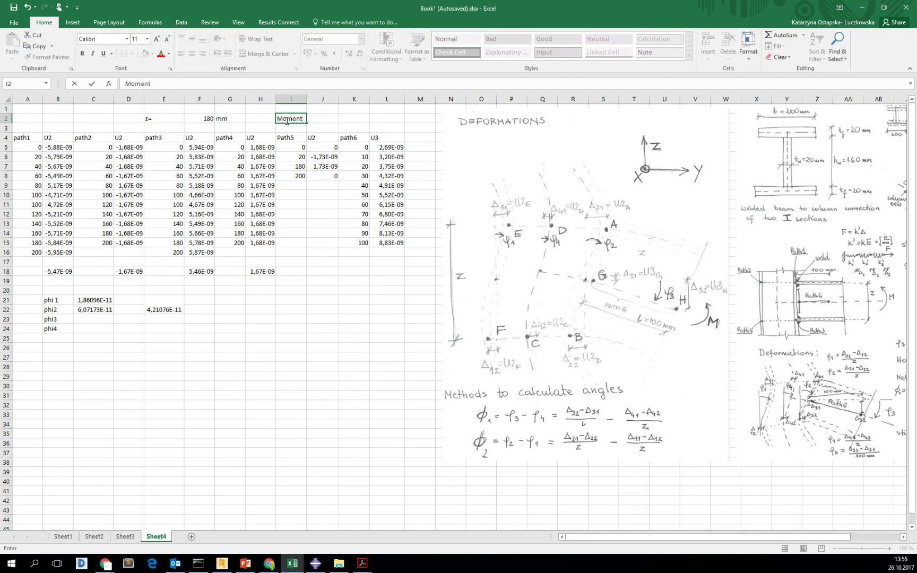
key("Tab")
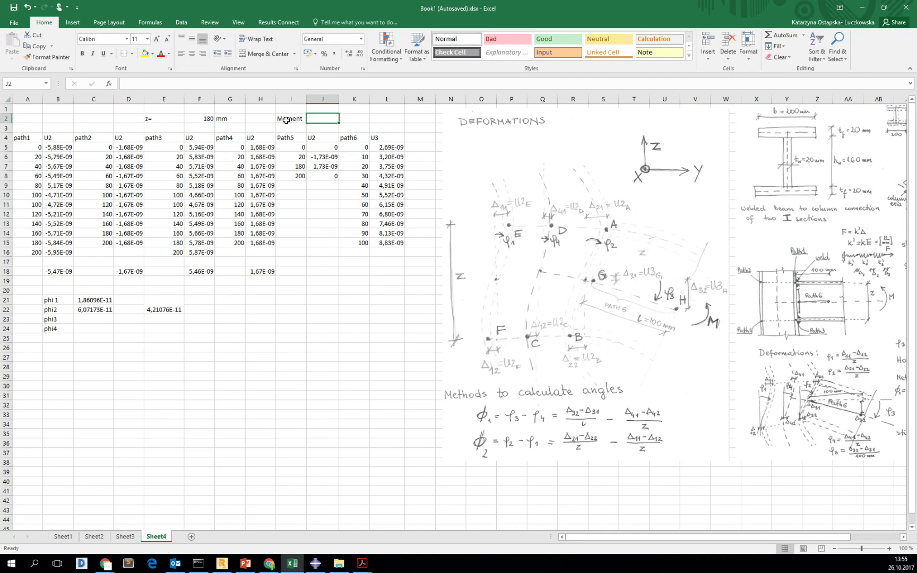
type("1")
key("Tab")
type("N")
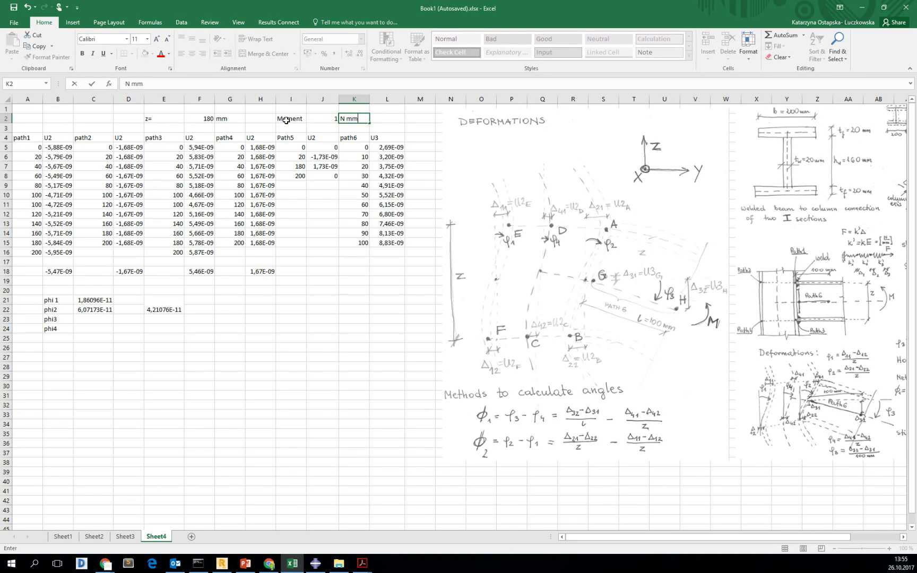
key("Return")
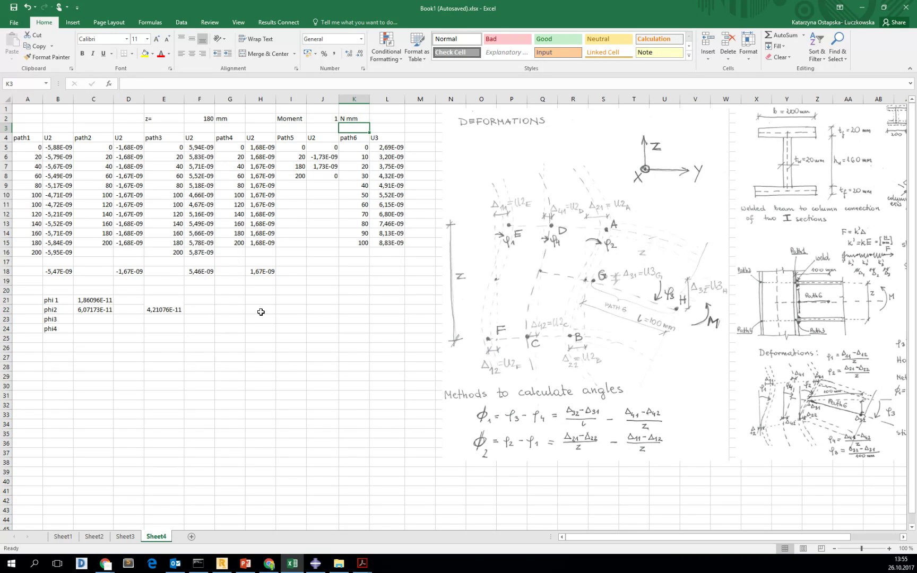
Merge and center cells G21:G22 and label them Stiffness.
left_click_drag(239, 300, 239, 309)
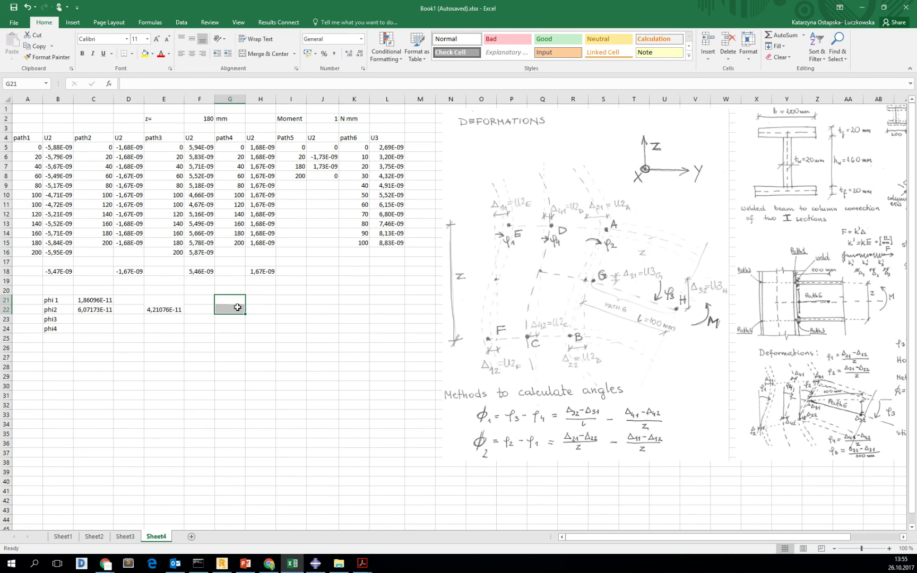
left_click(275, 55)
type("Stiffness")
Calculate the joint stiffness in I22 from the moment and the merged angle difference as =J2/1000000/E21.
key("Tab")
key("Tab")
key("Down")
type("=")
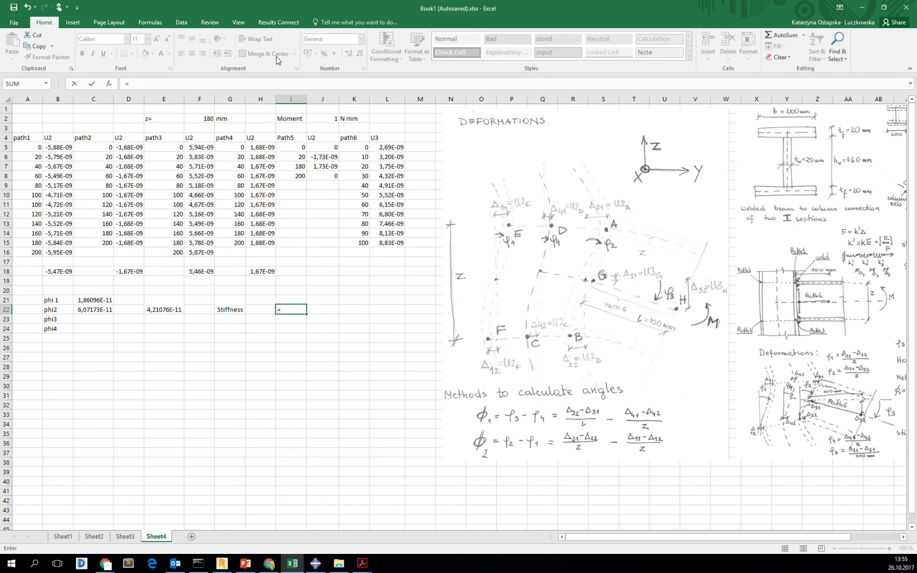
left_click(326, 118)
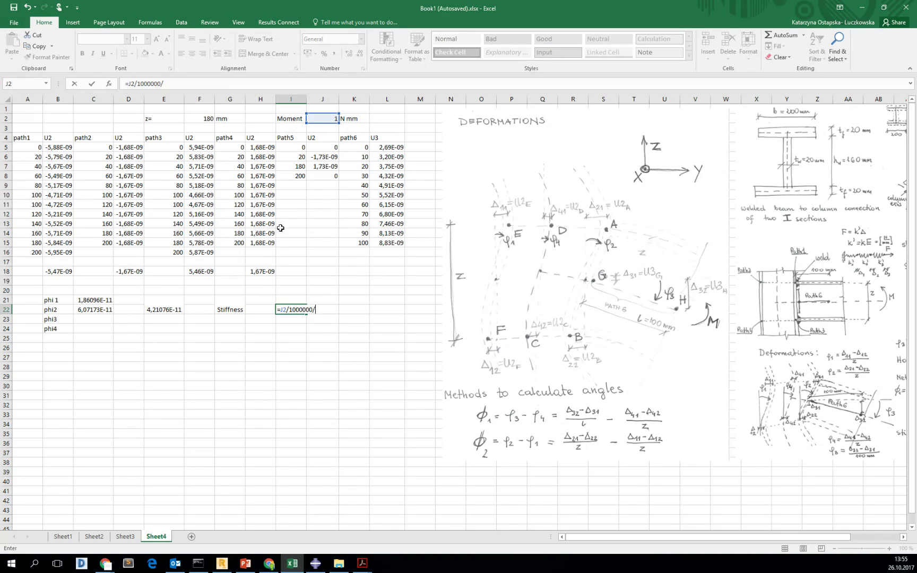
left_click(164, 312)
key("Return")
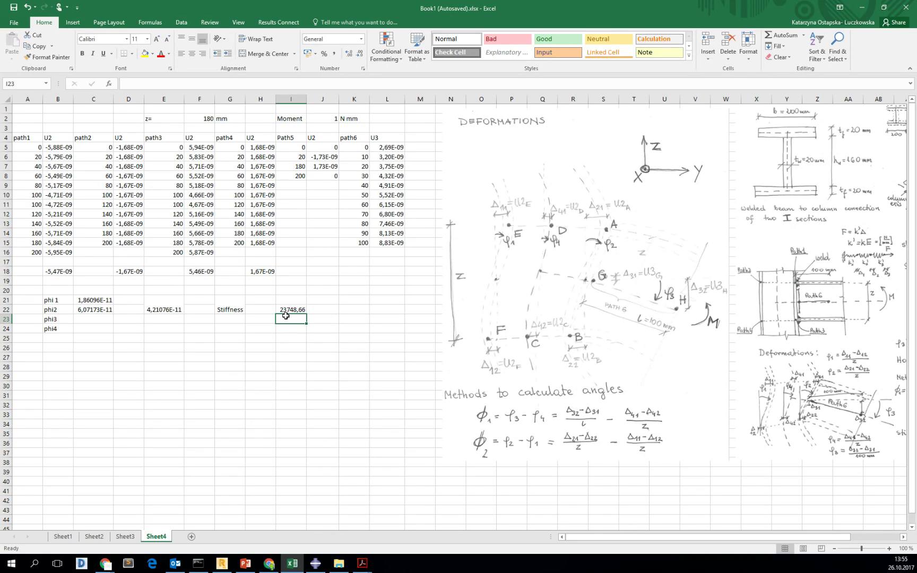
left_click(286, 312)
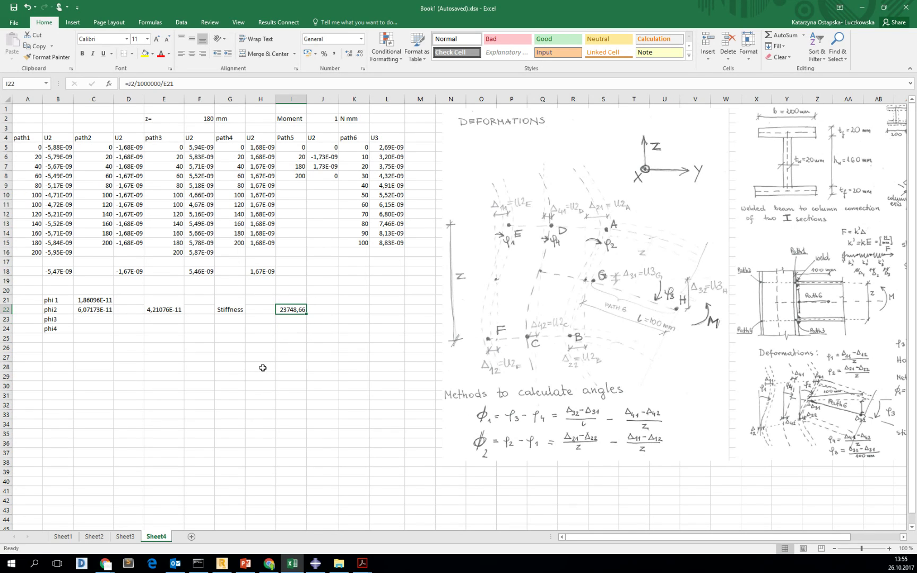
Put an outer border around the phi 1, phi2 and stiffness results in B21:I22.
left_click_drag(52, 304, 291, 310)
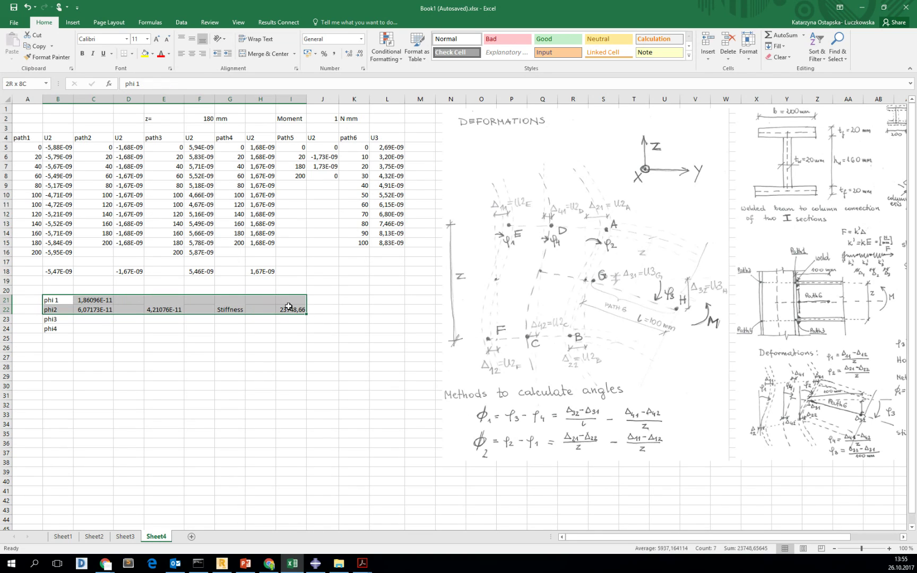
left_click(132, 54)
left_click(145, 150)
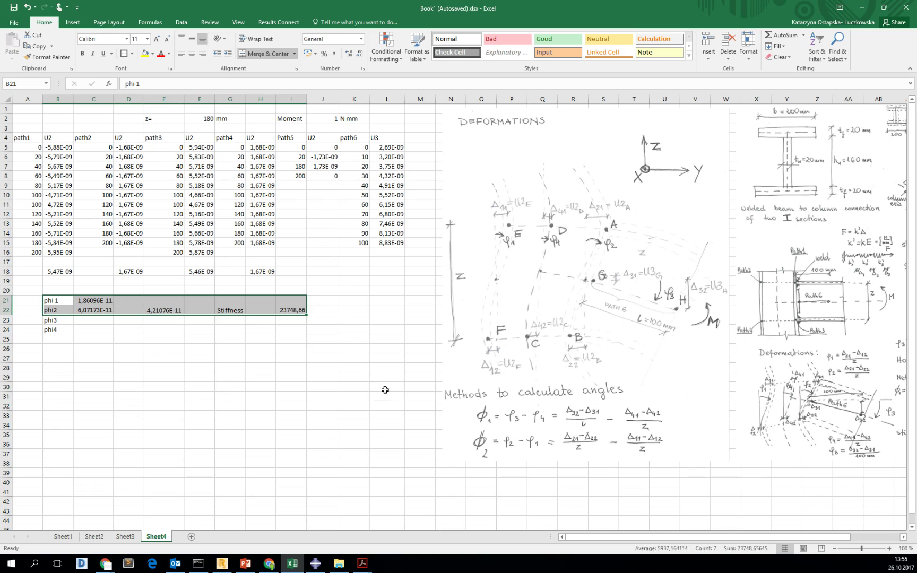
left_click(384, 386)
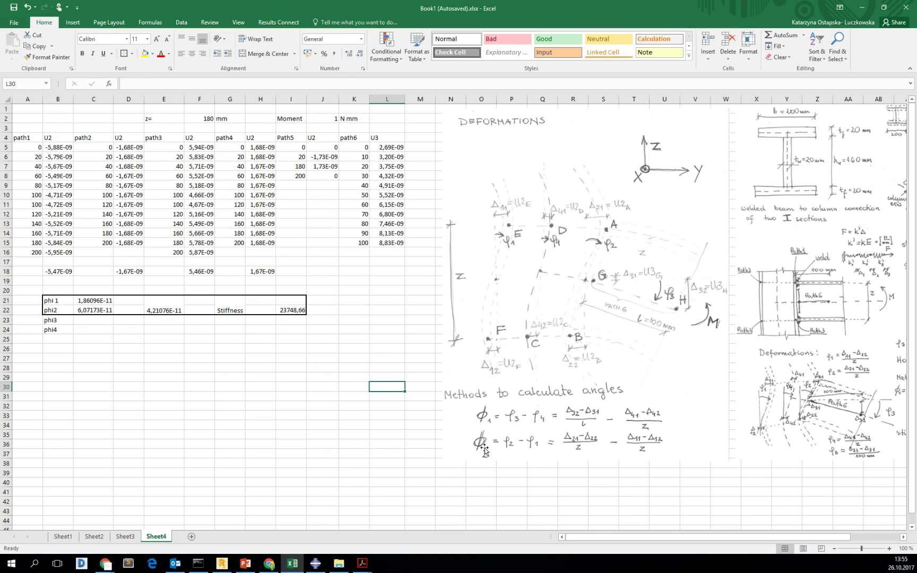
Calculate phi3 in C23 from the last and first path6 U3 values over the 100 mm length as =(L15-L5)/100.
left_click(571, 320)
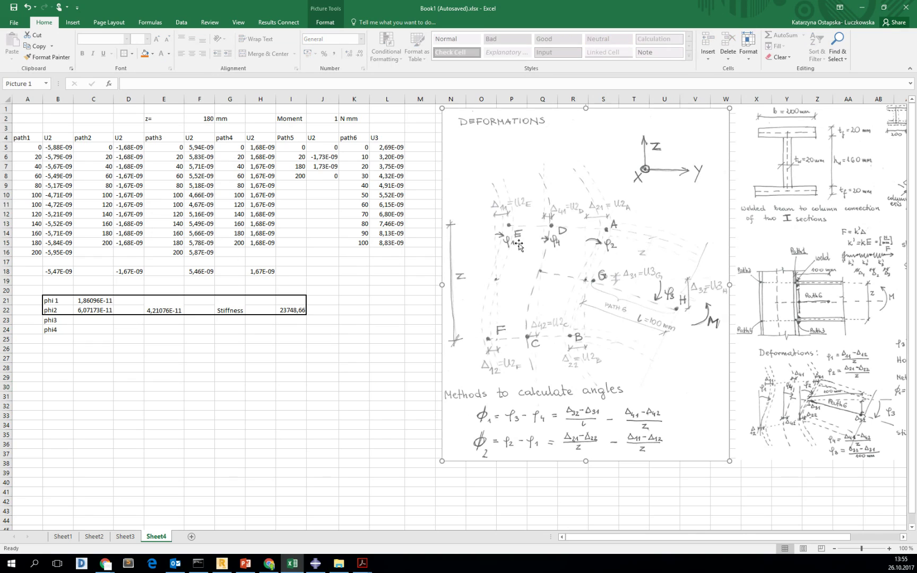
left_click(202, 338)
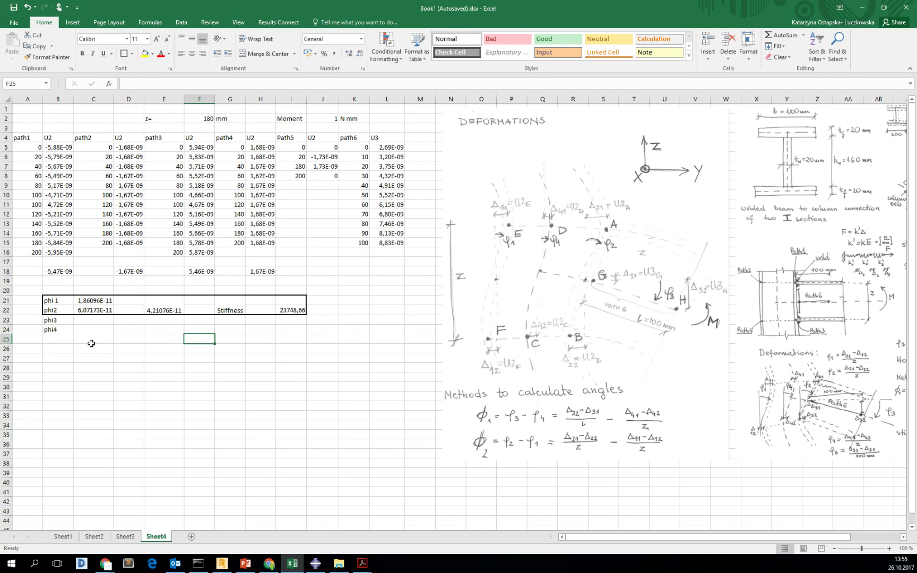
left_click(88, 320)
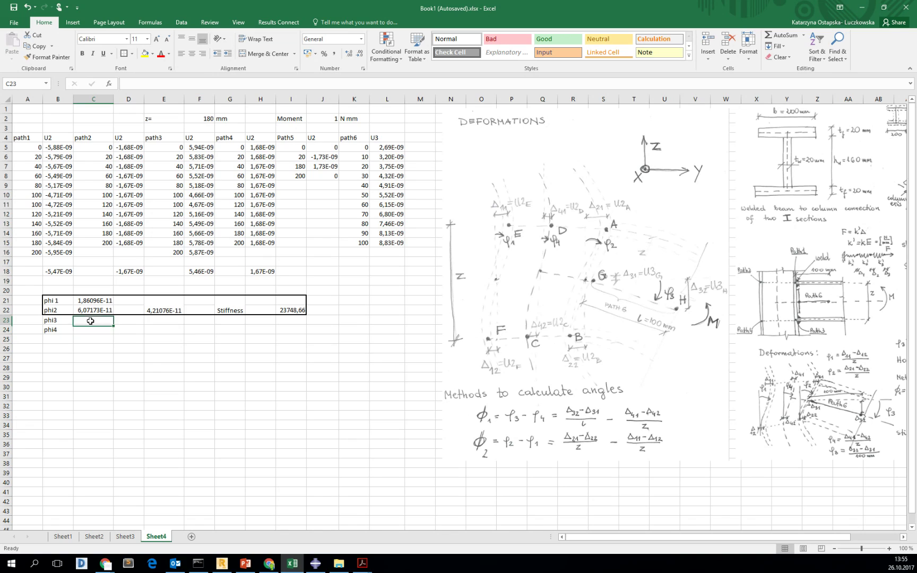
left_click(92, 331)
left_click(93, 322)
type("=")
left_click(390, 245)
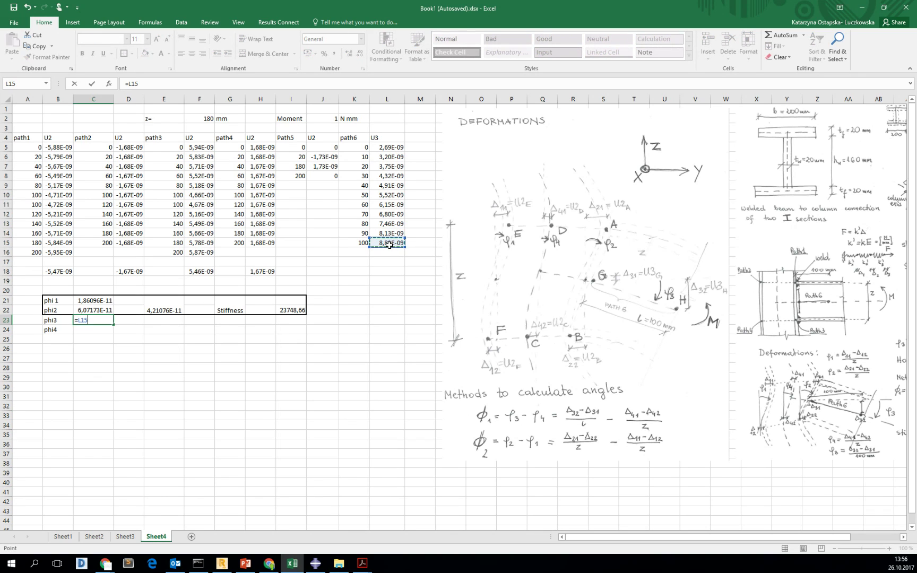
type("-")
left_click(388, 147)
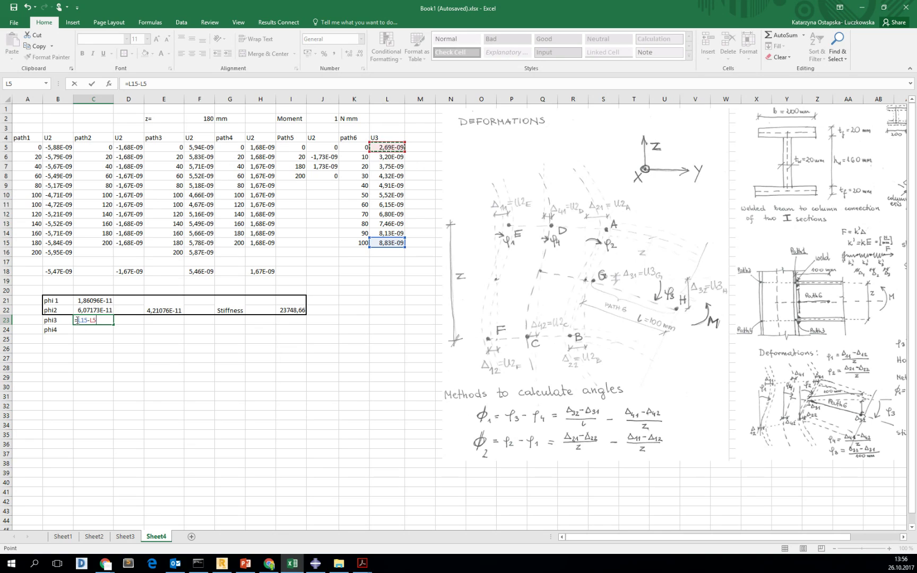
type("(")
type("/100")
key("Return")
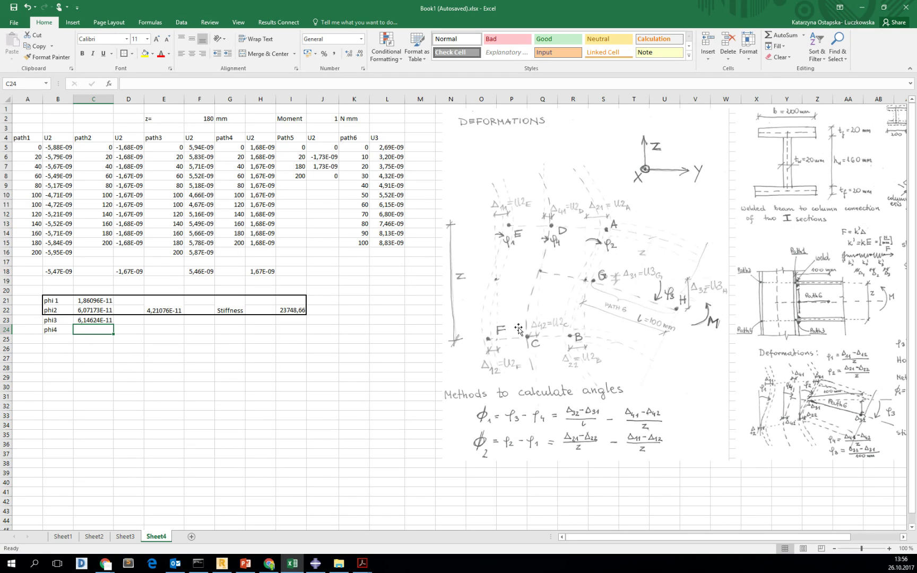
Insert an empty scatter chart with straight lines and markers and place it below the phi results.
left_click_drag(301, 147, 329, 176)
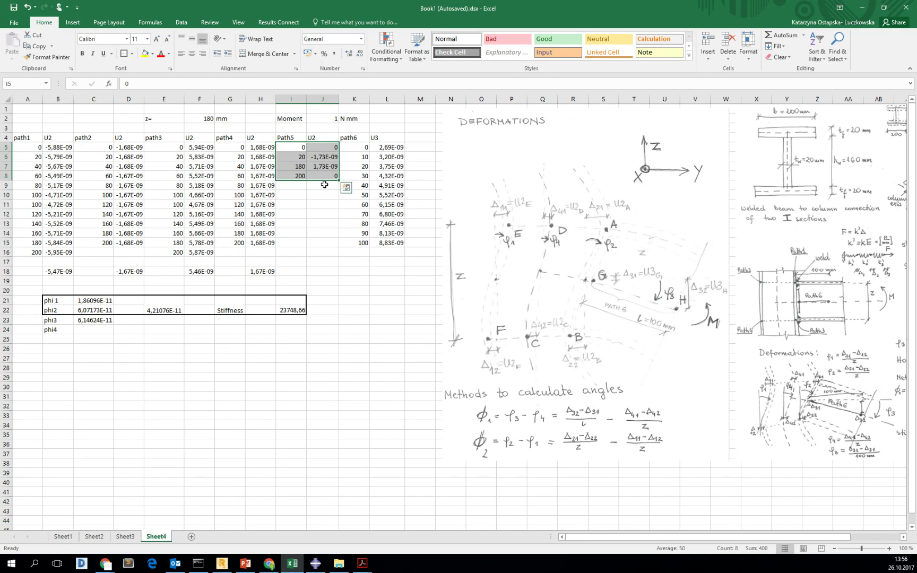
left_click(334, 270)
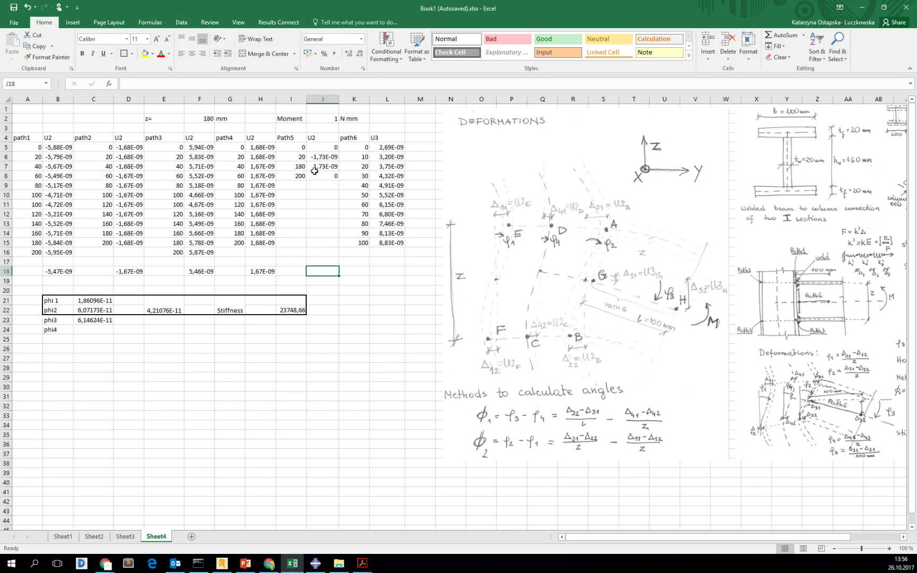
left_click(88, 406)
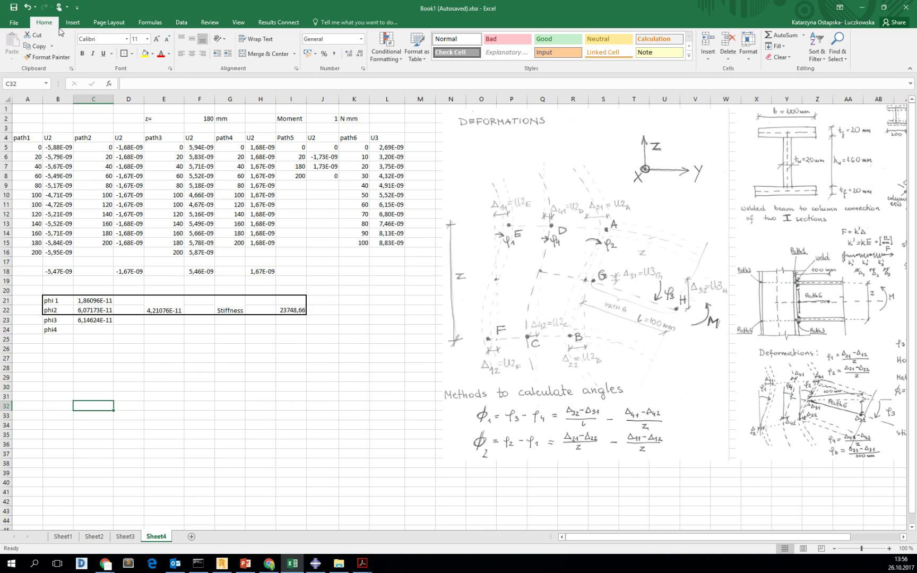
left_click(72, 22)
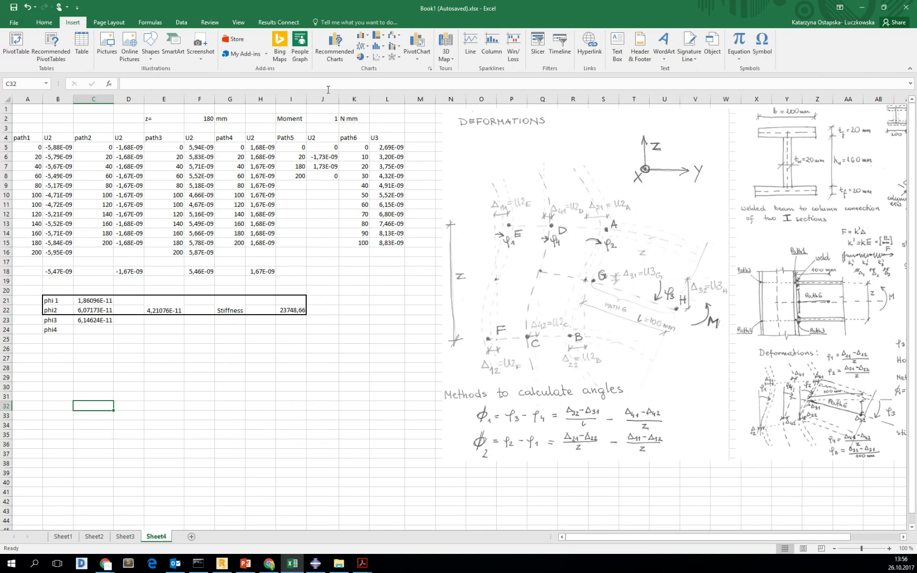
left_click(378, 56)
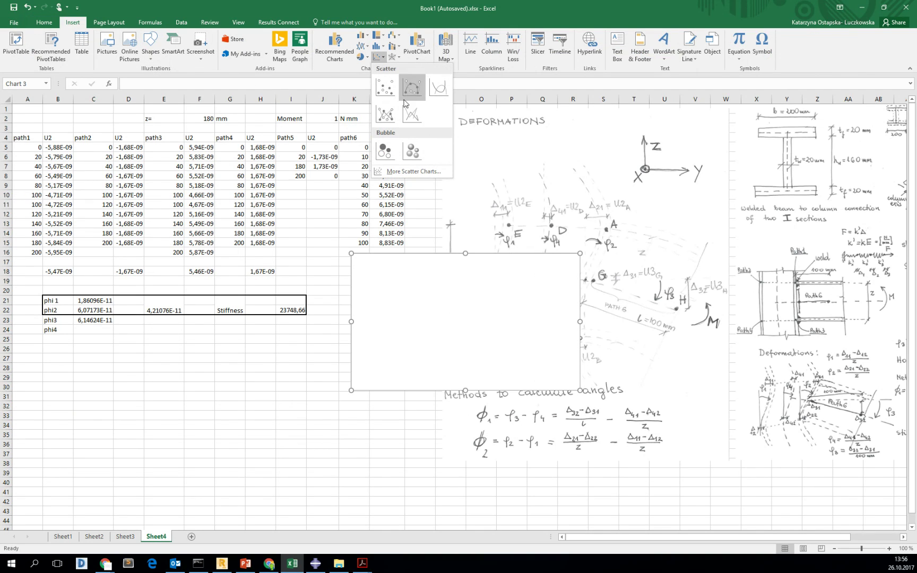
left_click(397, 114)
left_click_drag(420, 311, 184, 420)
Set the empty chart's data range to the path5 positions and U2 values in I5:J8.
right_click(184, 420)
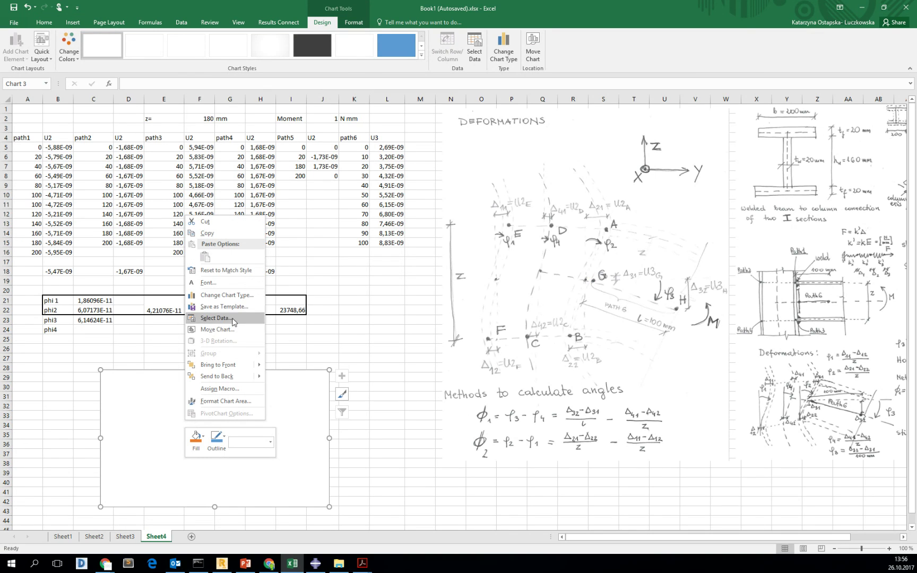
left_click(229, 317)
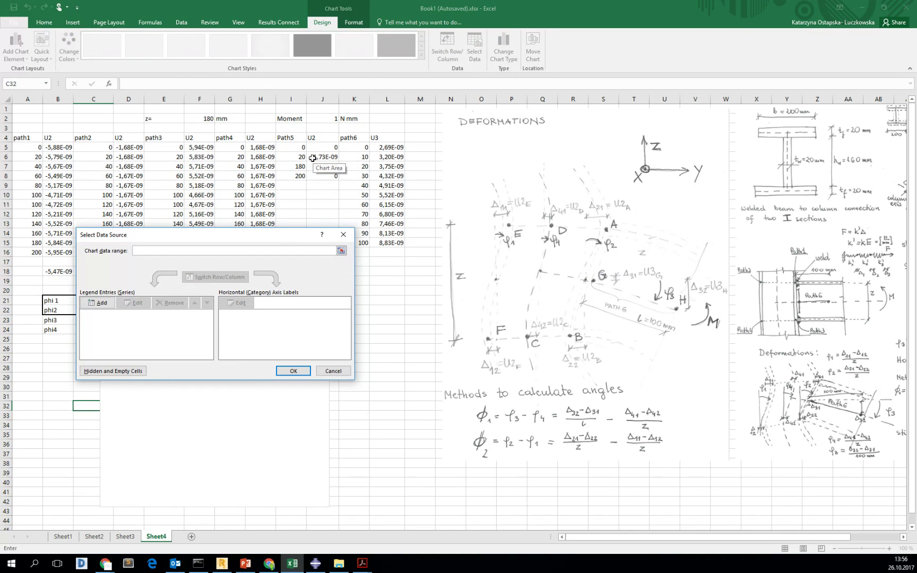
left_click_drag(297, 145, 329, 176)
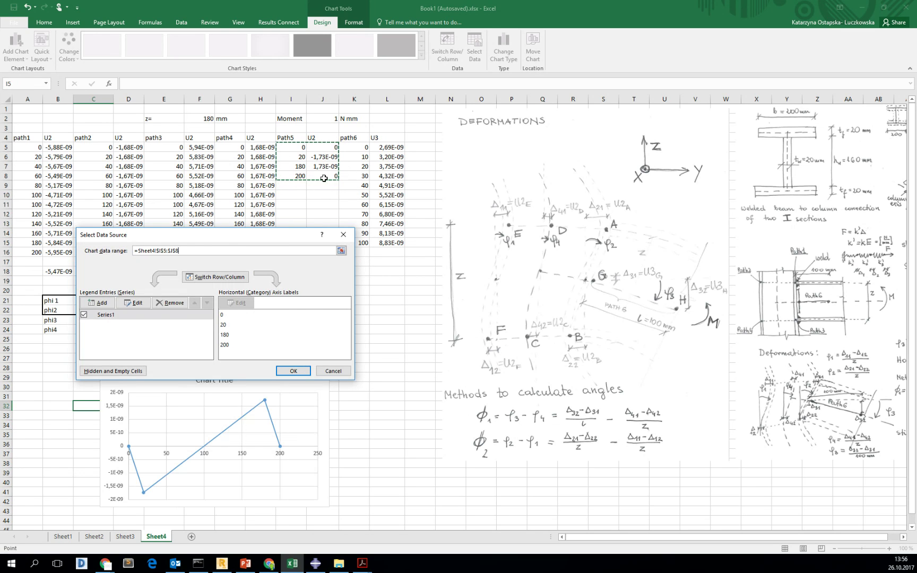
left_click(293, 370)
scroll(172, 460, "down", 2)
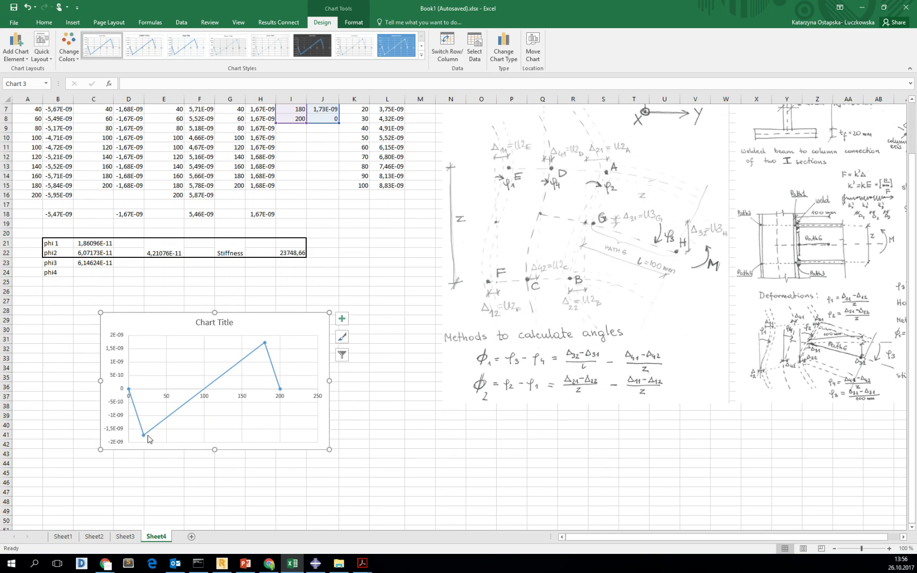
scroll(149, 398, "up", 1)
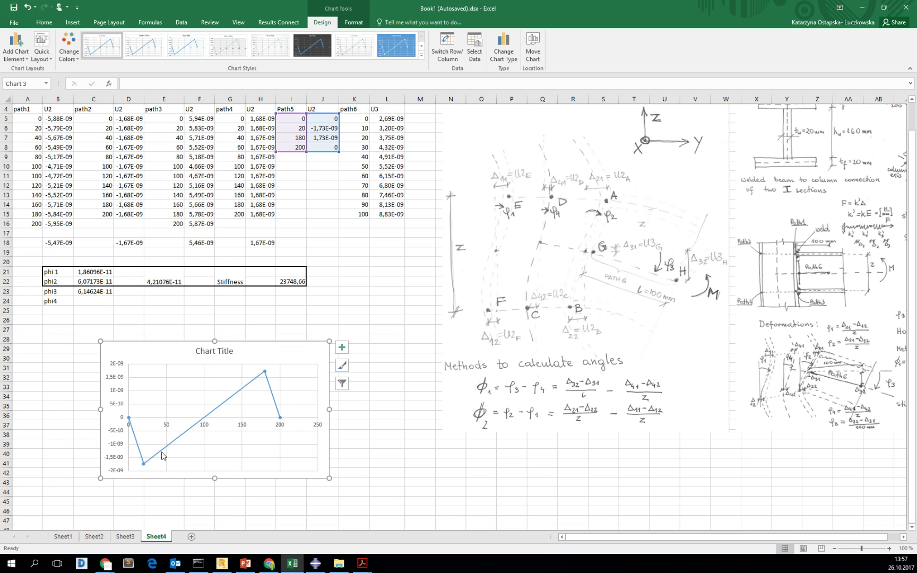
scroll(318, 243, "up", 1)
Calculate phi4 in C24 from the two middle path5 points as =(J7-J6)/(I7-I6).
left_click_drag(322, 157, 322, 165)
left_click(92, 330)
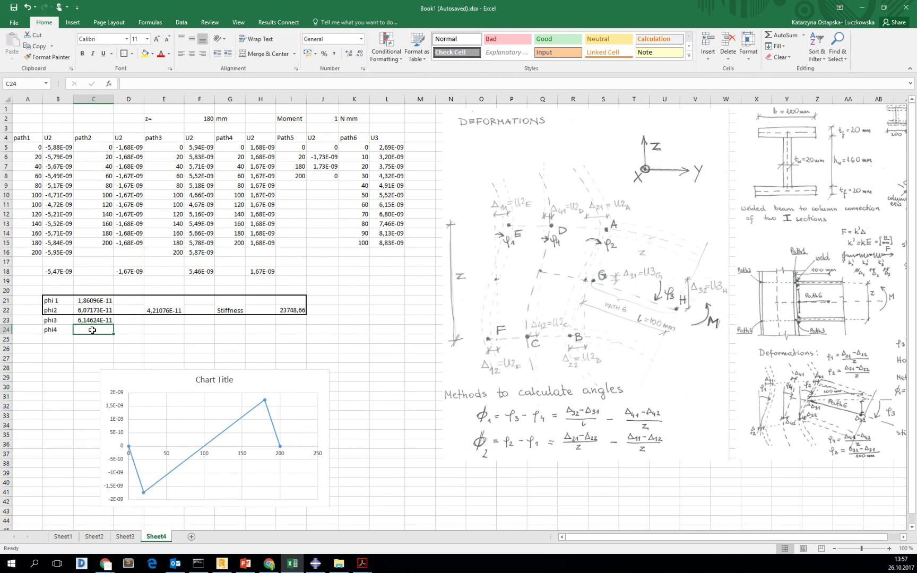
type("=")
left_click(328, 166)
type("-")
left_click(329, 157)
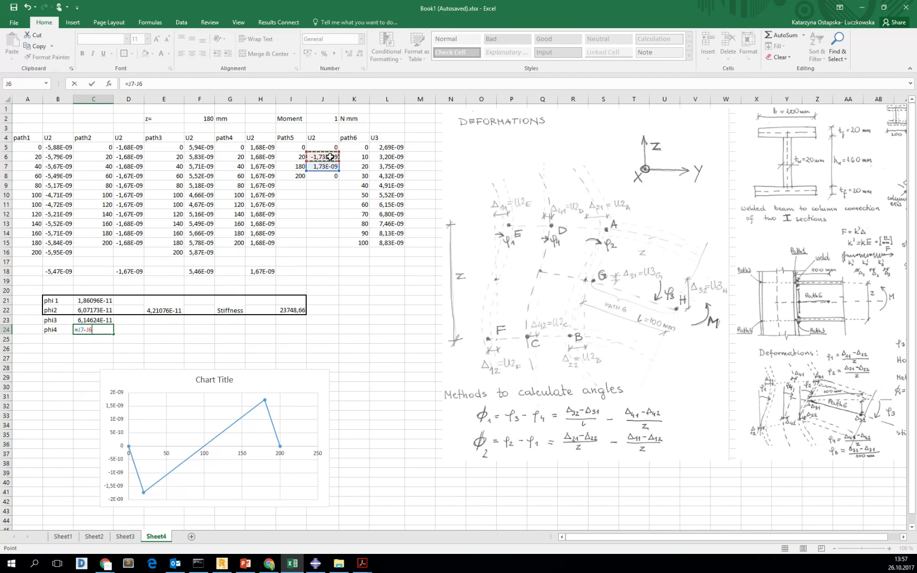
left_click(78, 330)
type("(")
type(")/(")
left_click(301, 165)
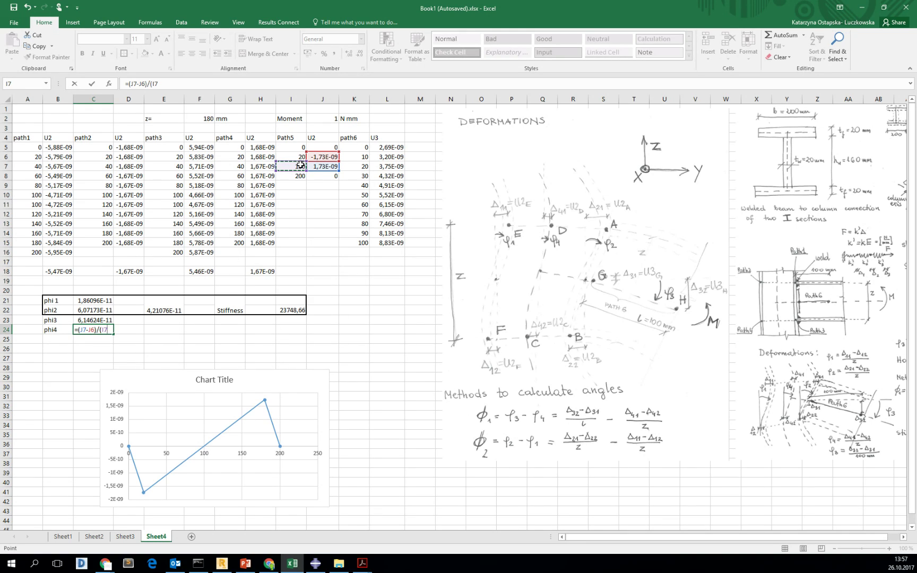
type("-")
left_click(300, 156)
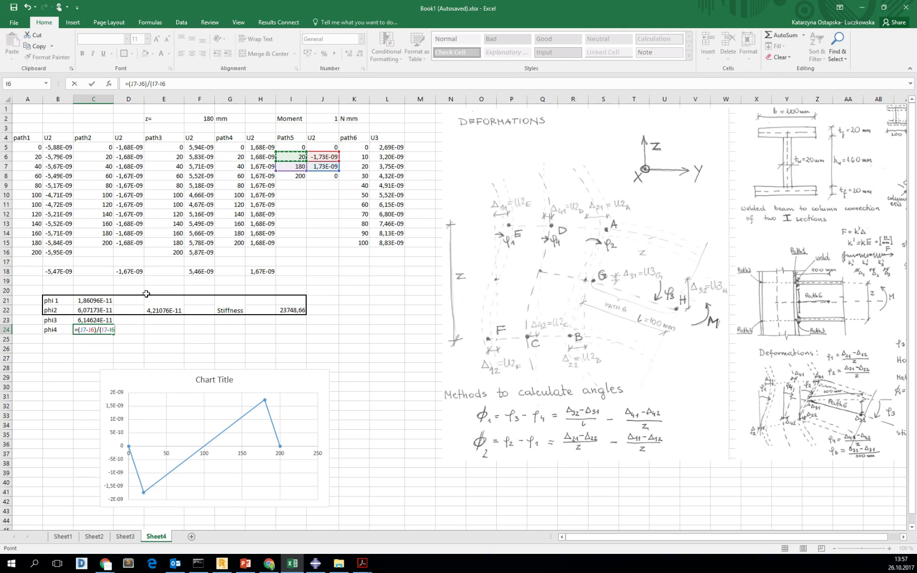
type(")")
key("Return")
left_click(88, 330)
Merge and center E23:E24 and calculate the difference between phi3 and phi4 there as =C23-C24.
left_click_drag(160, 323, 162, 330)
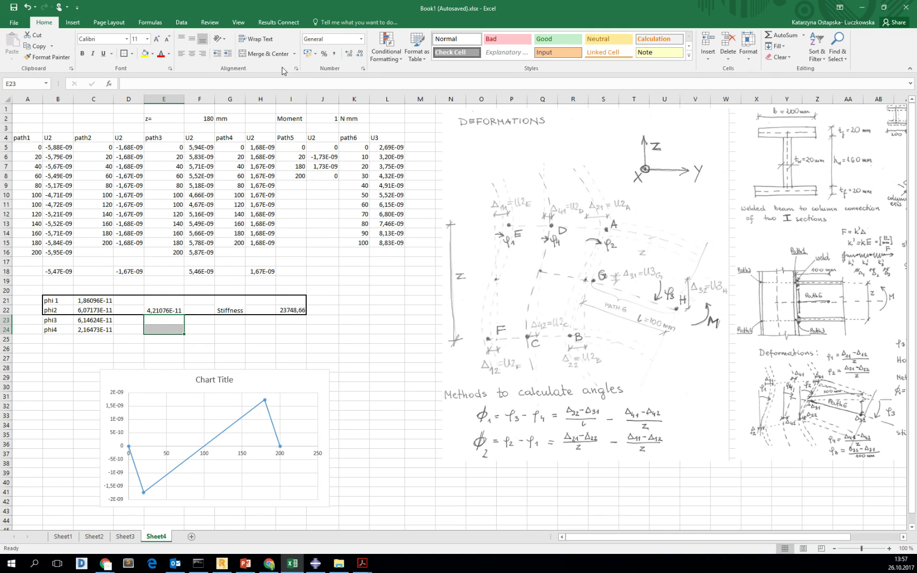
left_click(265, 53)
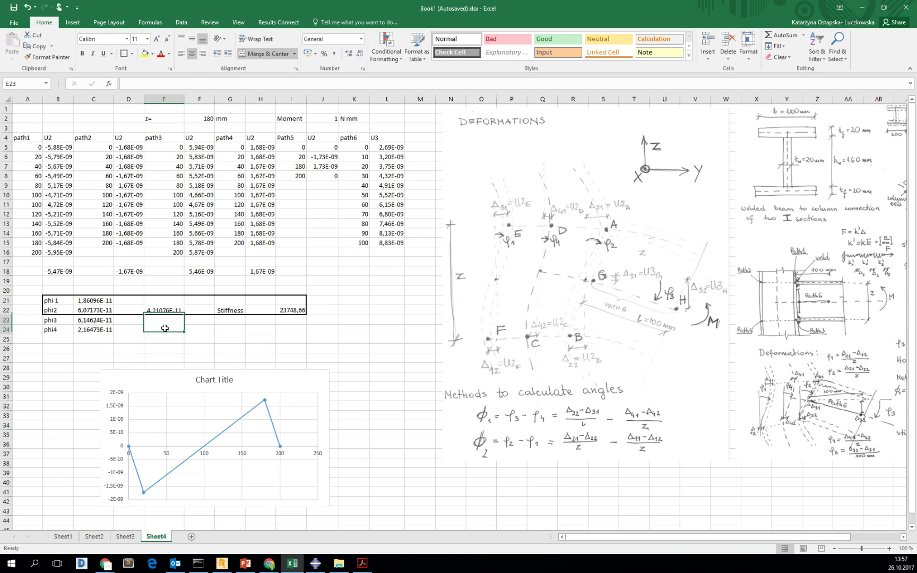
type("=")
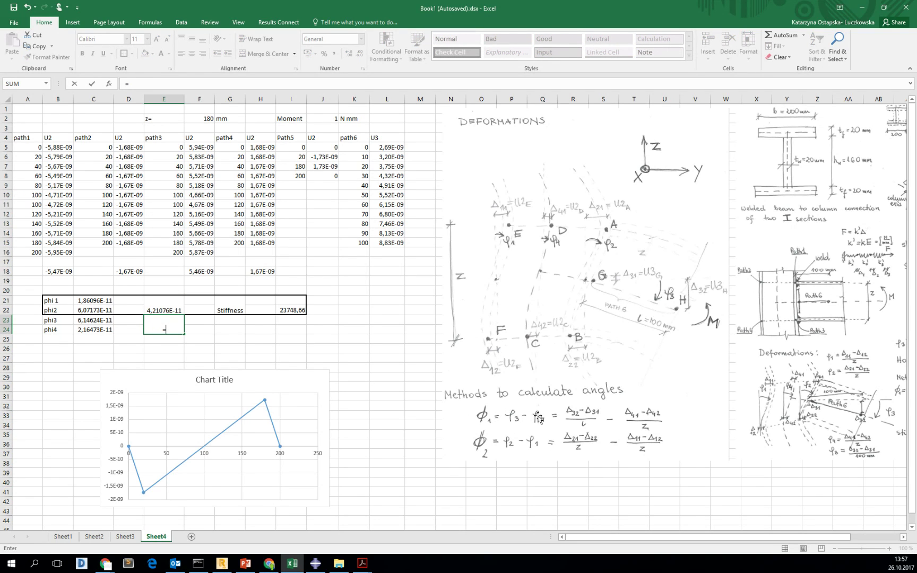
left_click(97, 321)
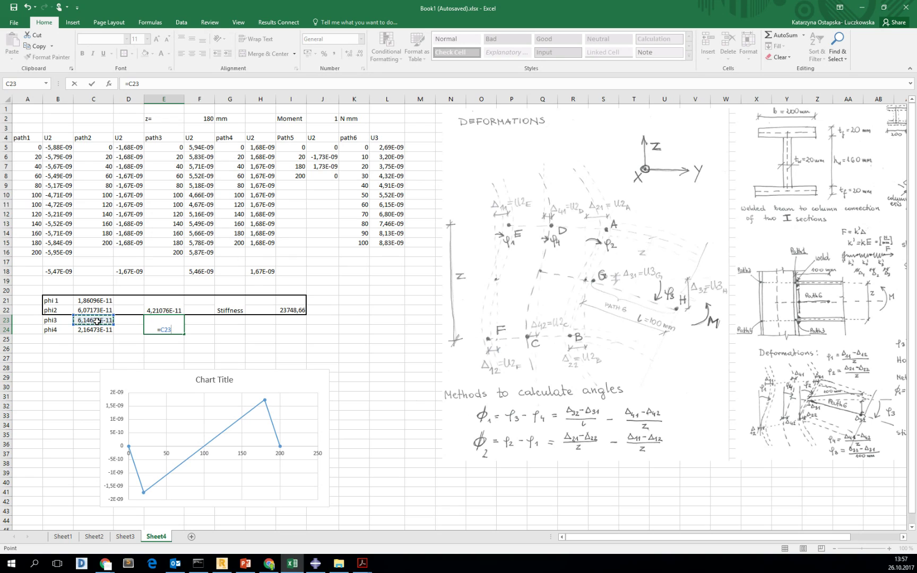
type("-")
left_click(107, 329)
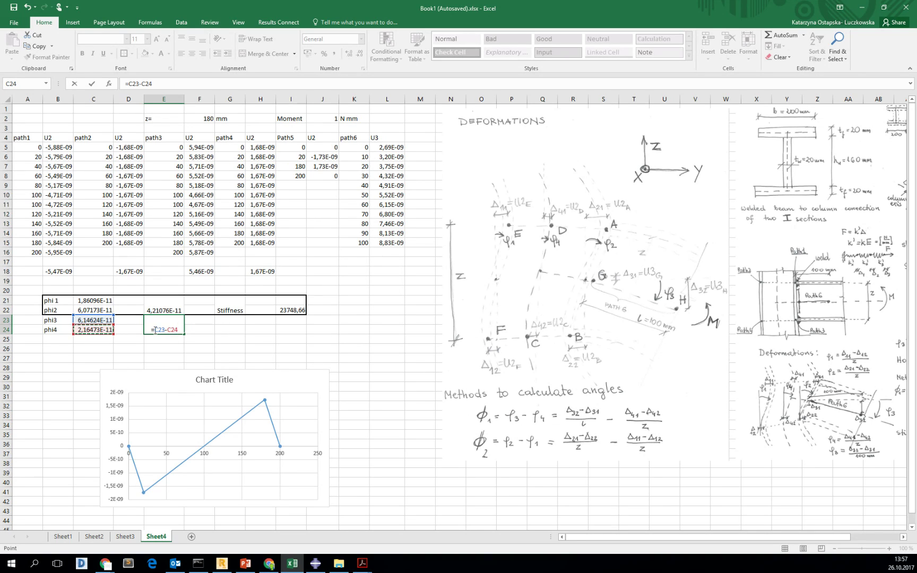
key("Return")
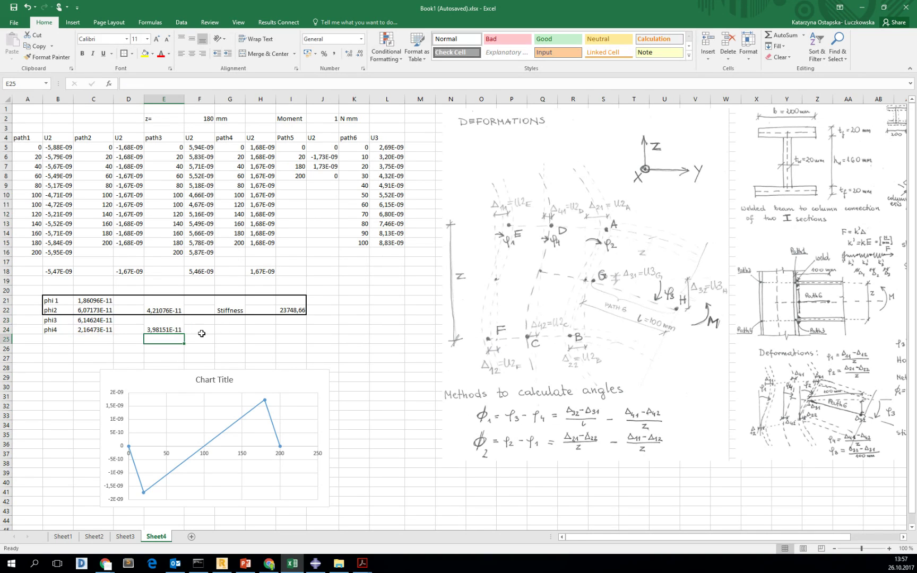
Copy the merged Stiffness label from G21:G22 to G23:G24.
left_click(235, 313)
key("ctrl+c")
left_click(229, 320)
key("ctrl+v")
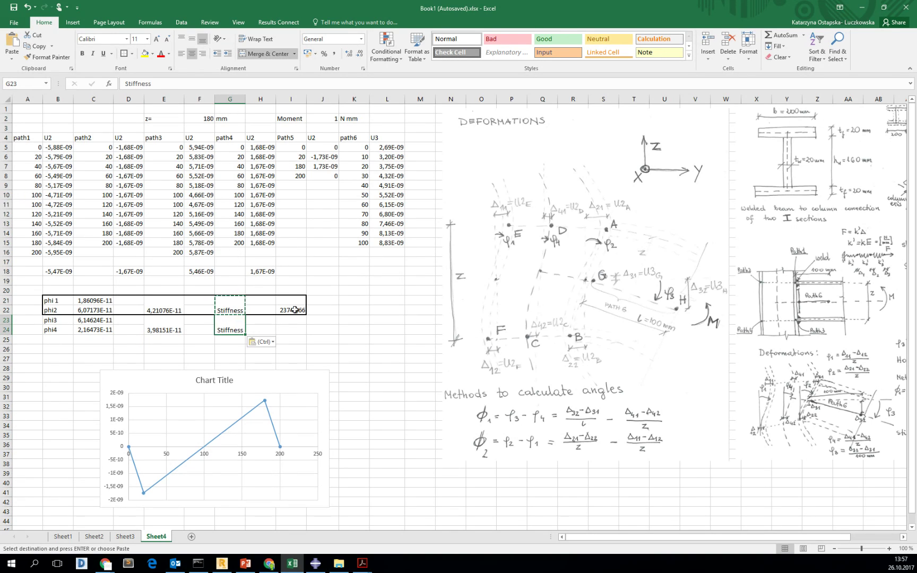
Copy the stiffness formula from I22 to I24 and correct its moment reference so it reads =J2/1000000/E23.
left_click(295, 309)
key("ctrl+c")
left_click(295, 329)
key("ctrl+v")
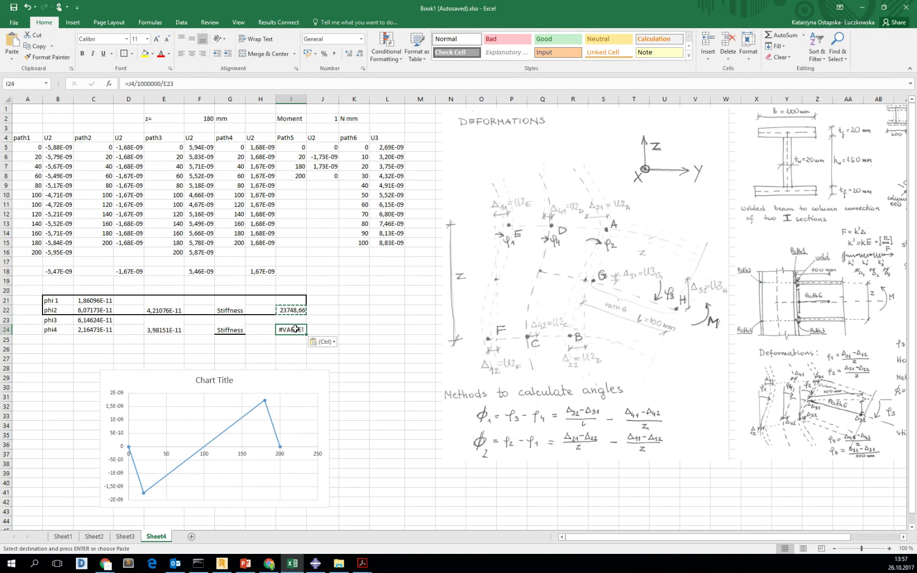
key("F2")
left_click_drag(327, 146, 327, 127)
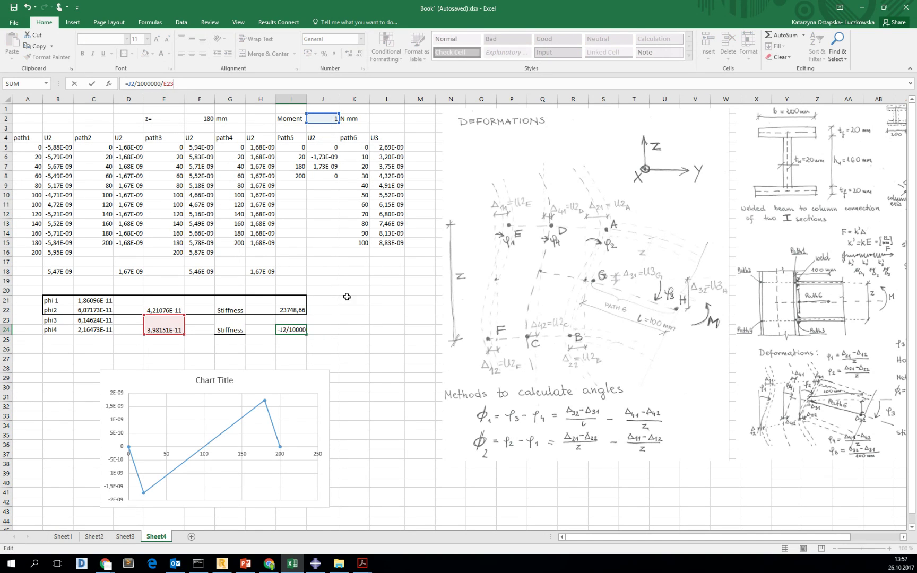
key("Return")
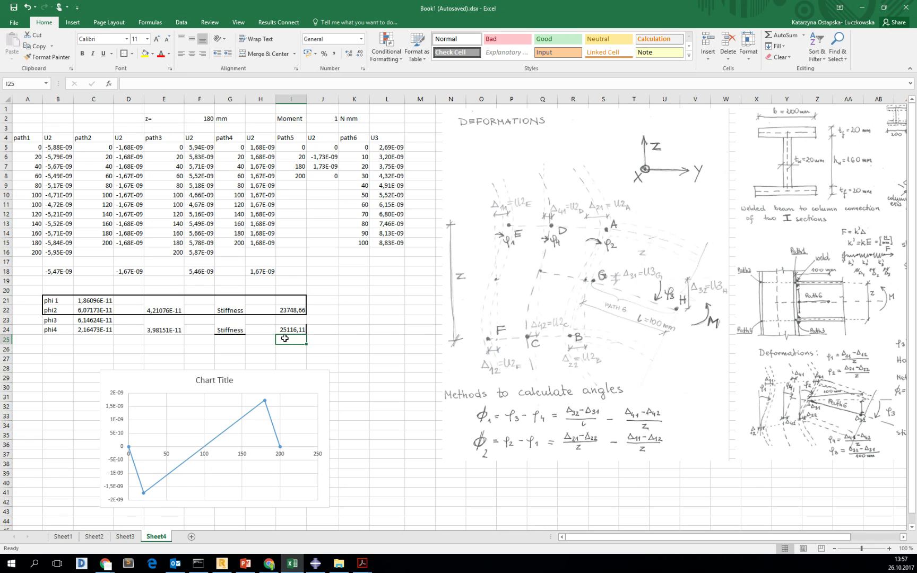
Put an outer border around the phi3, phi4 and stiffness results in B23:I24.
left_click_drag(68, 320, 294, 329)
left_click(124, 54)
left_click(366, 367)
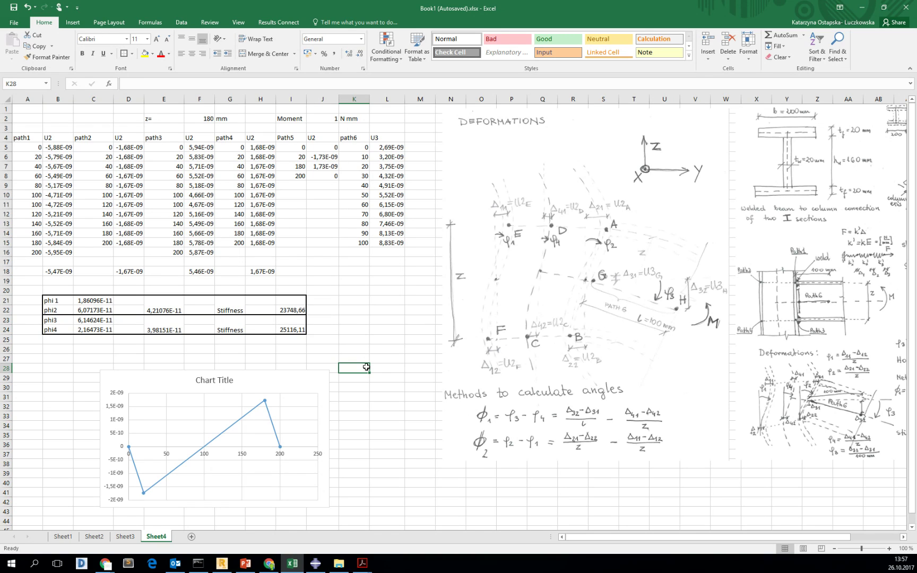
left_click(294, 312)
left_click(293, 330)
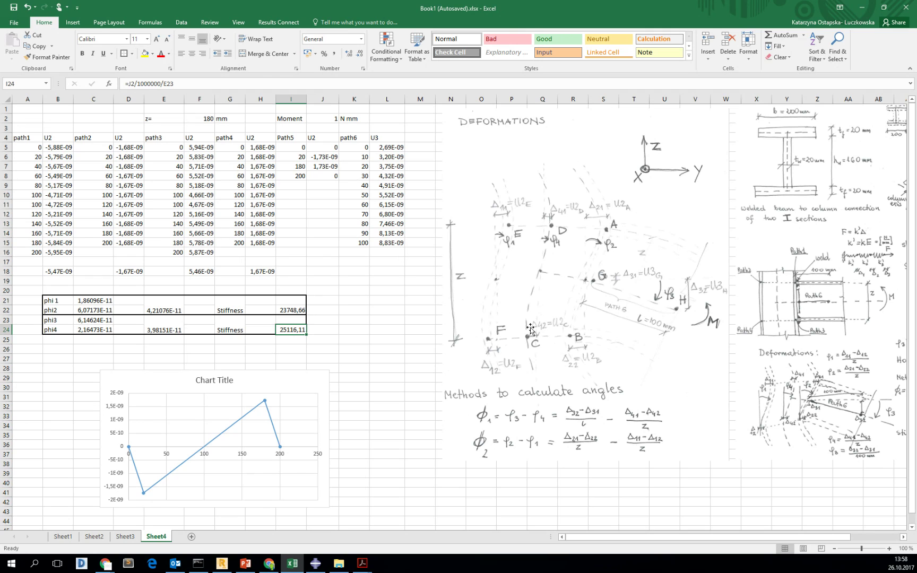
left_click_drag(767, 538, 696, 554)
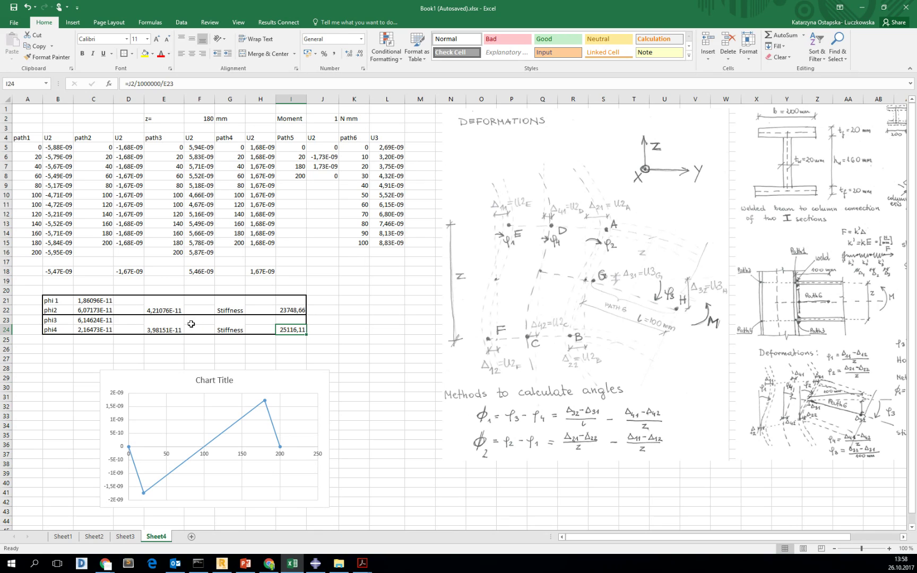